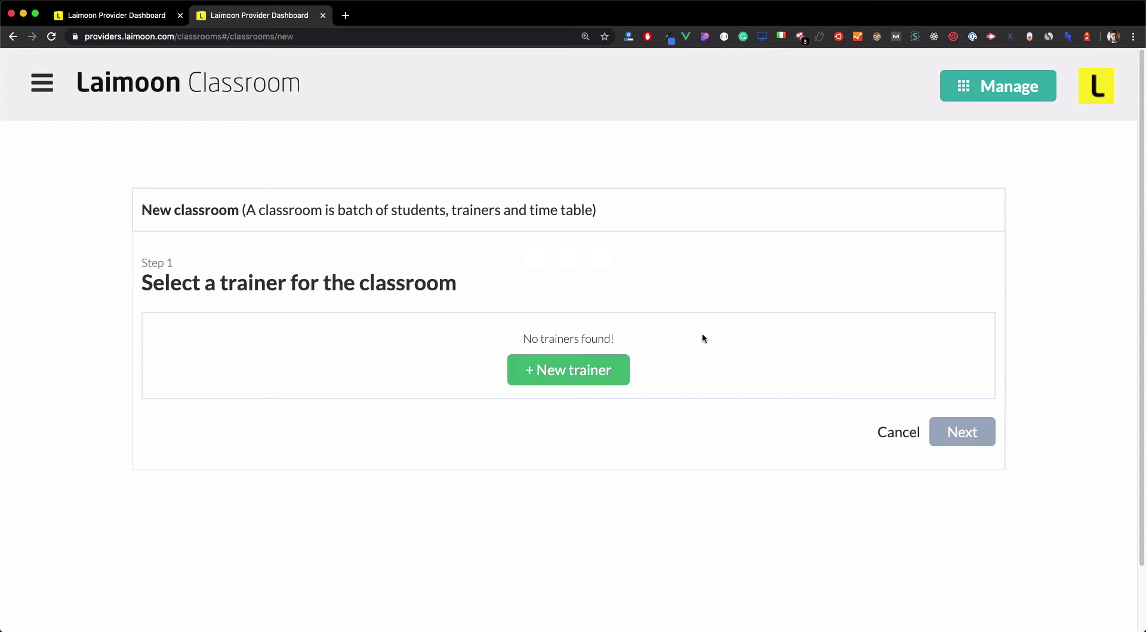
# Start adding a new trainer from the management sections menu.
pyautogui.click(978, 87)
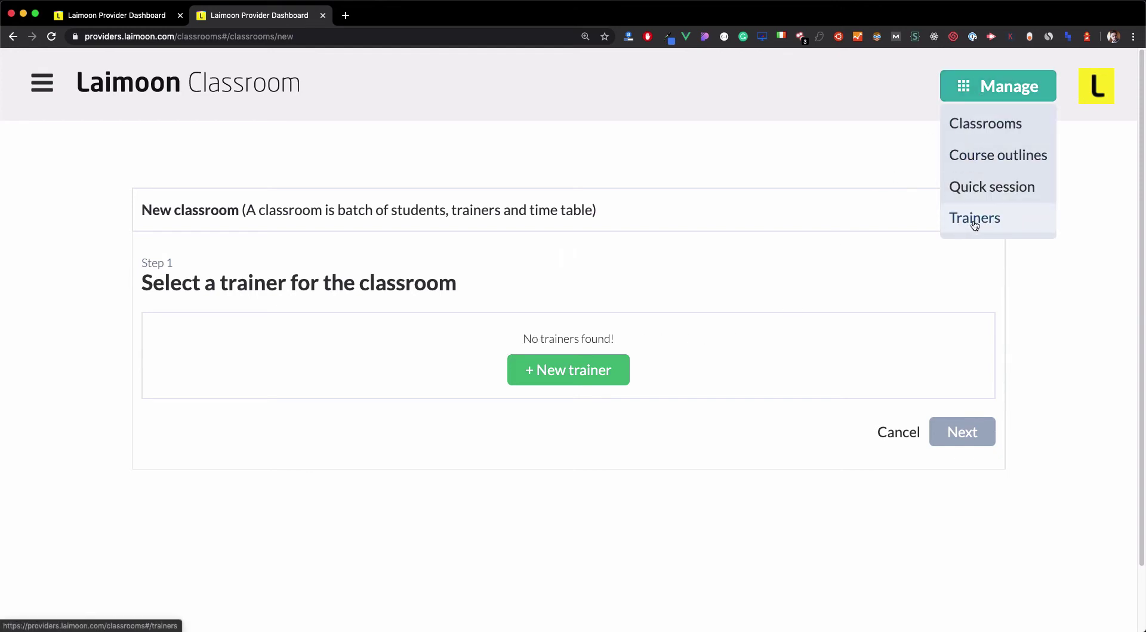
pyautogui.click(589, 373)
pyautogui.scroll(-3, 587, 354)
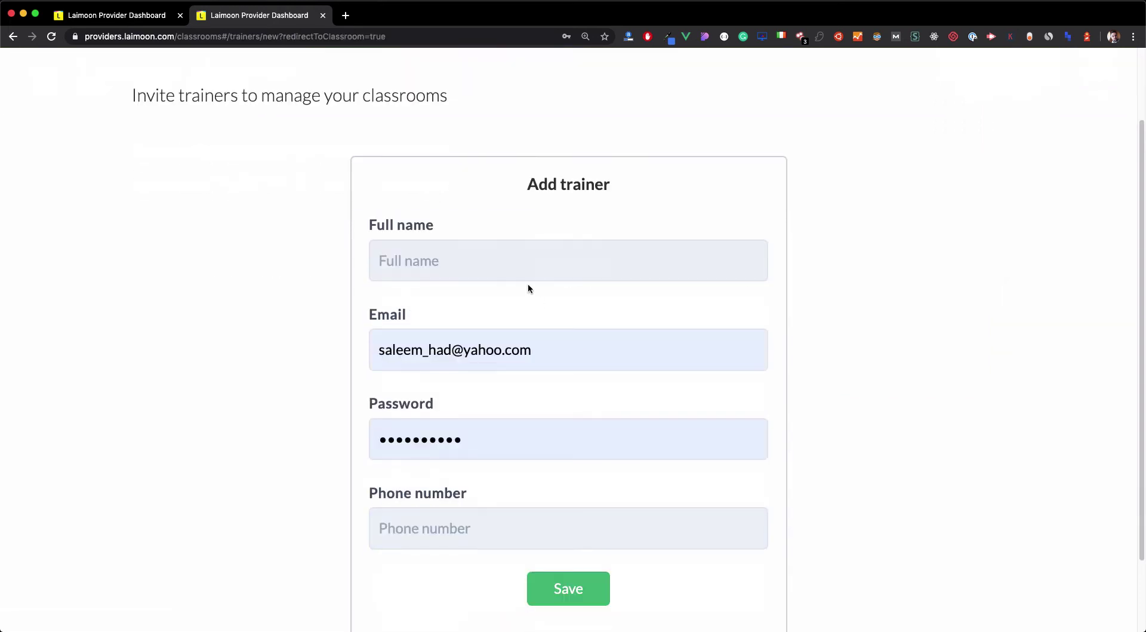
# Enter the trainer's full name, e-mail address, password and phone number.
pyautogui.click(503, 264)
pyautogui.write('Saleem')
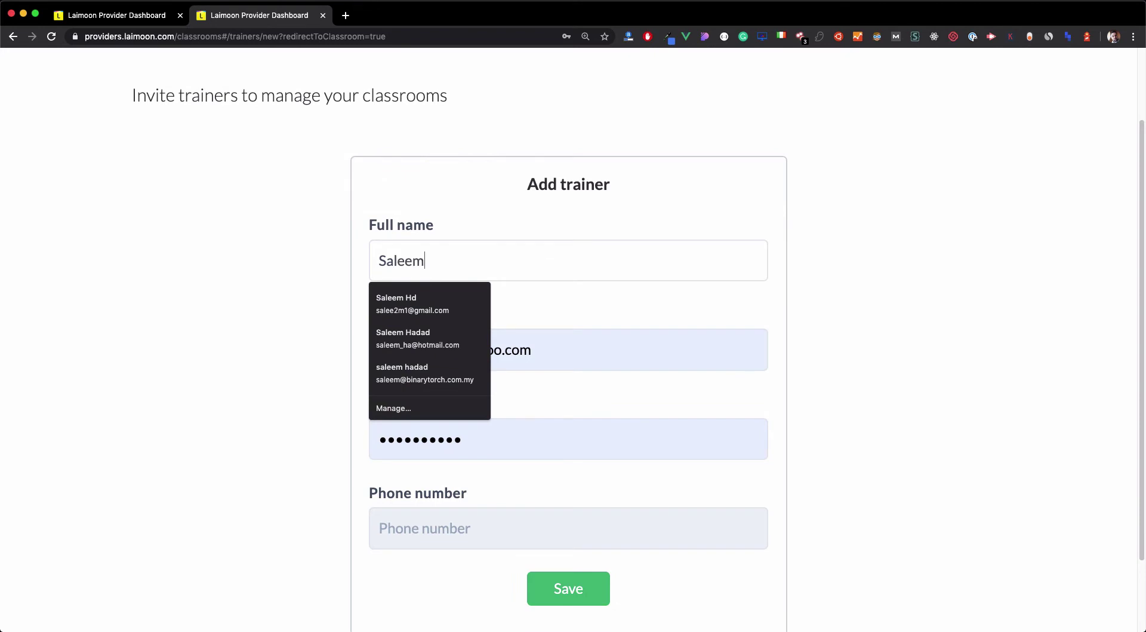
pyautogui.press('Tab')
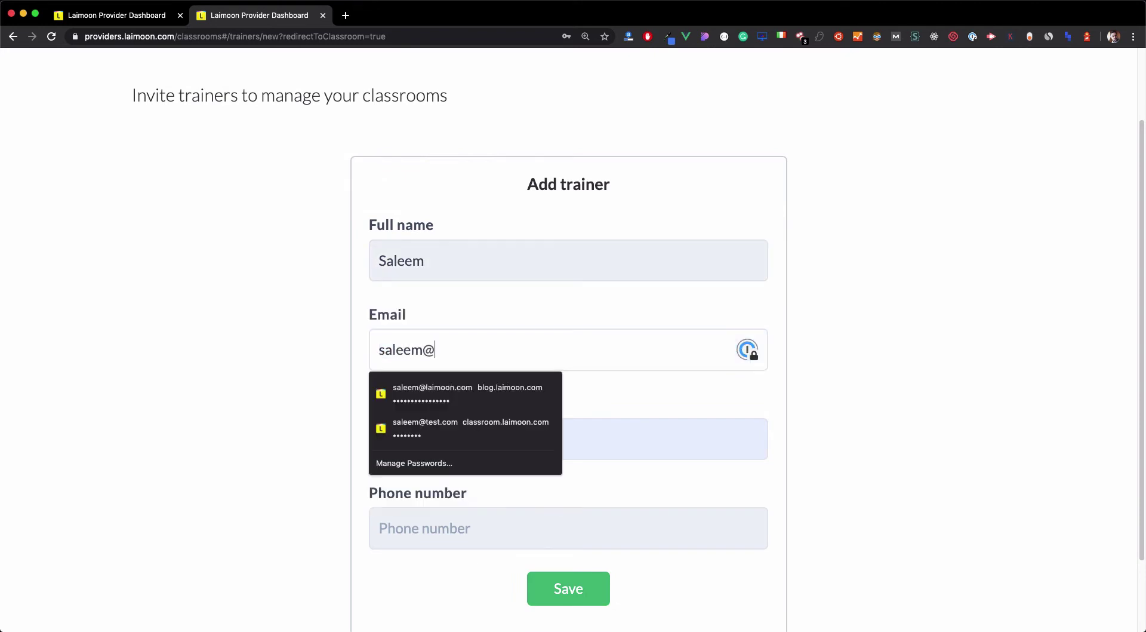
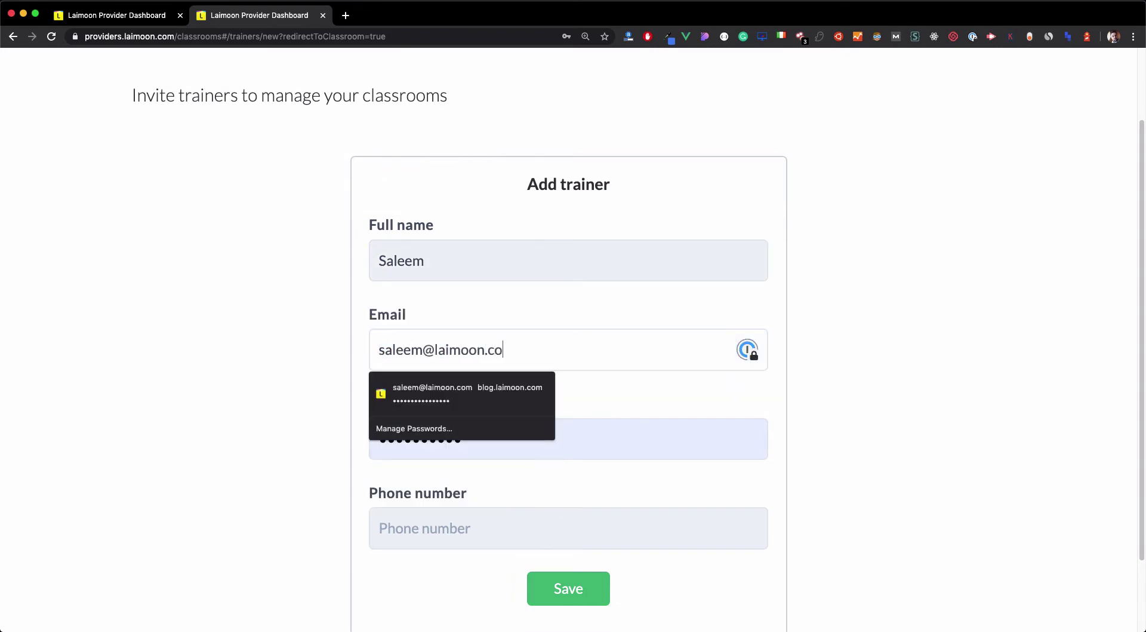
pyautogui.press('Tab')
pyautogui.write('a•••••')
pyautogui.press('Tab')
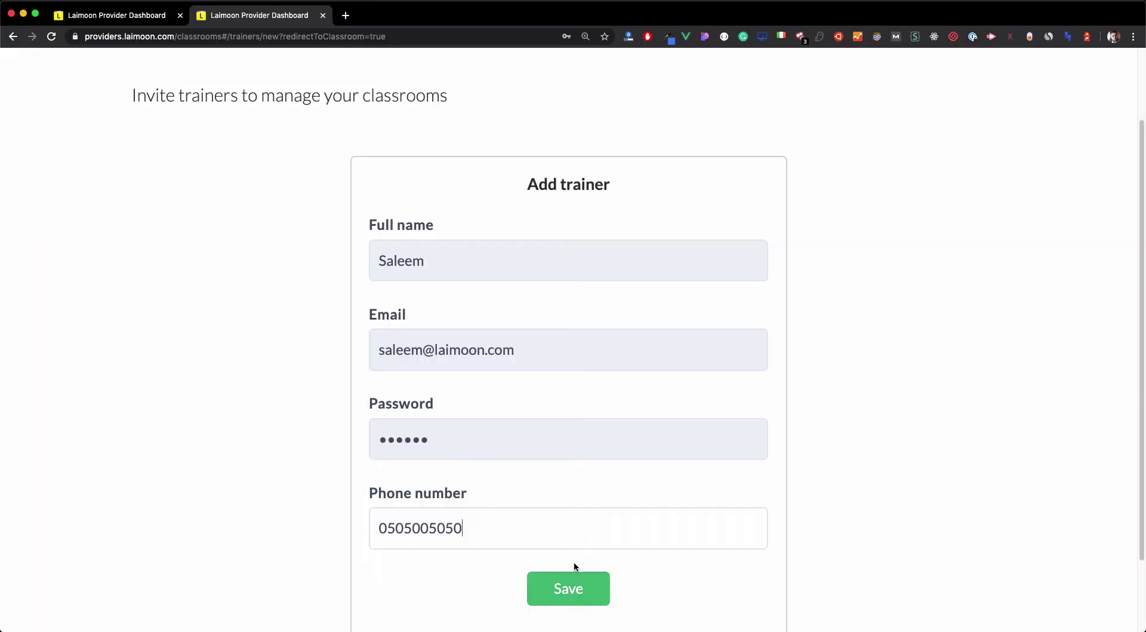
# Save the new trainer, let the browser store the login, and note that no course outlines exist.
pyautogui.click(574, 578)
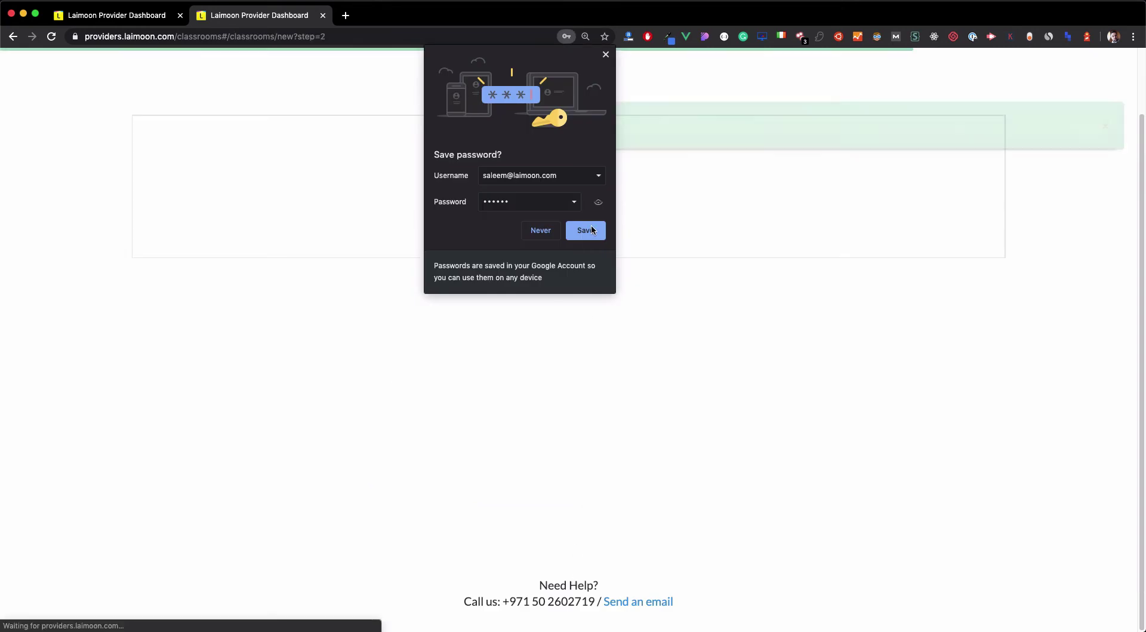
pyautogui.click(588, 228)
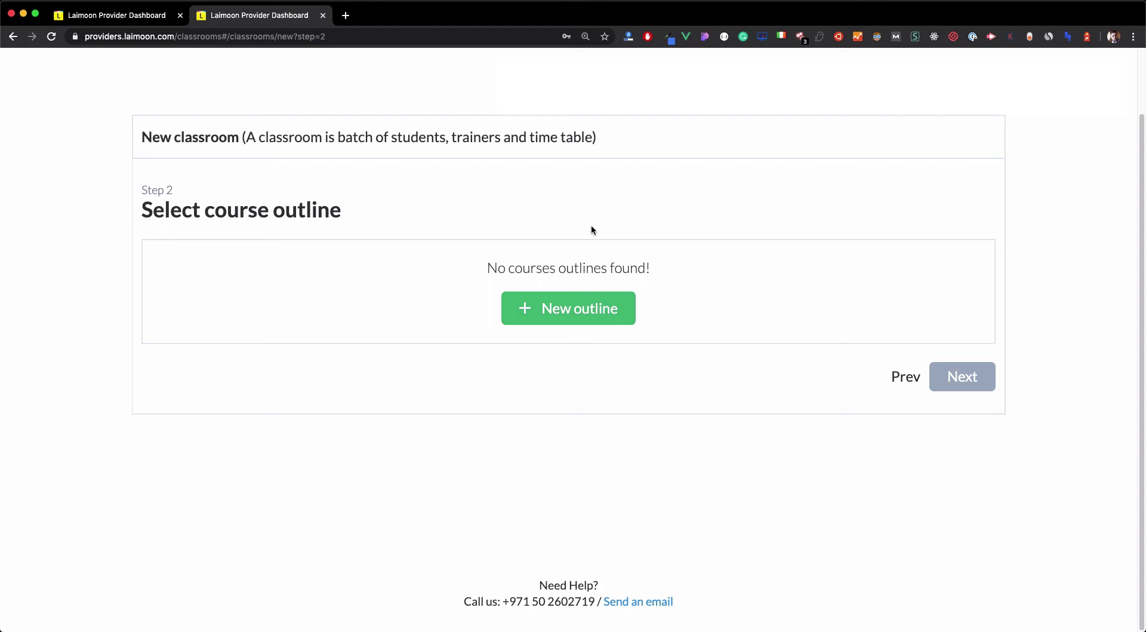
pyautogui.scroll(2, 593, 229)
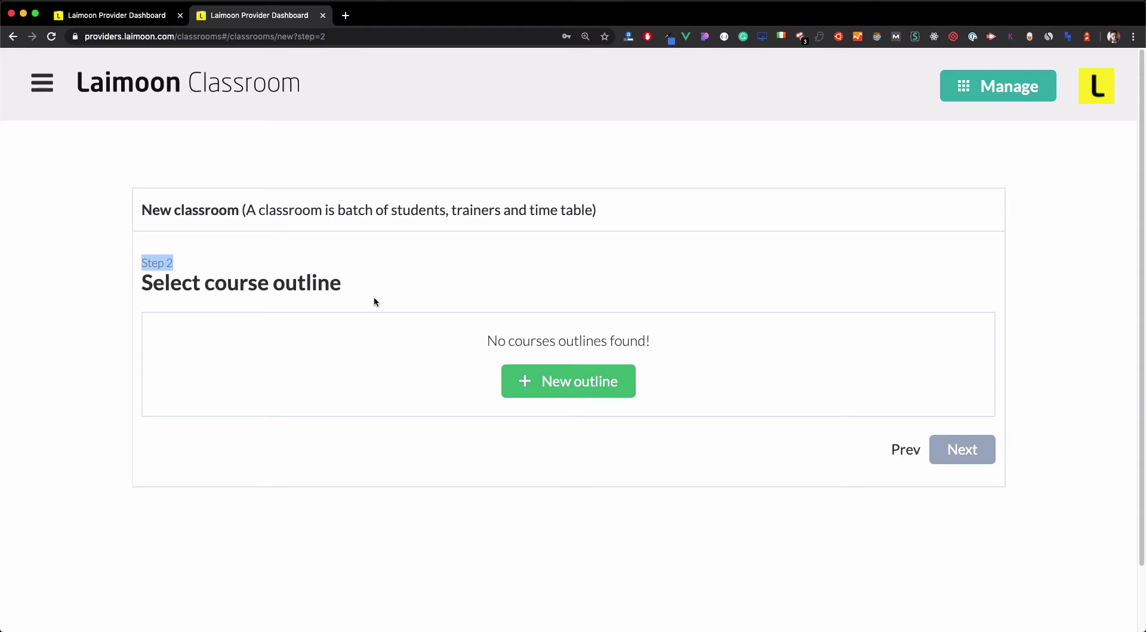
pyautogui.moveTo(468, 327); pyautogui.dragTo(733, 355)
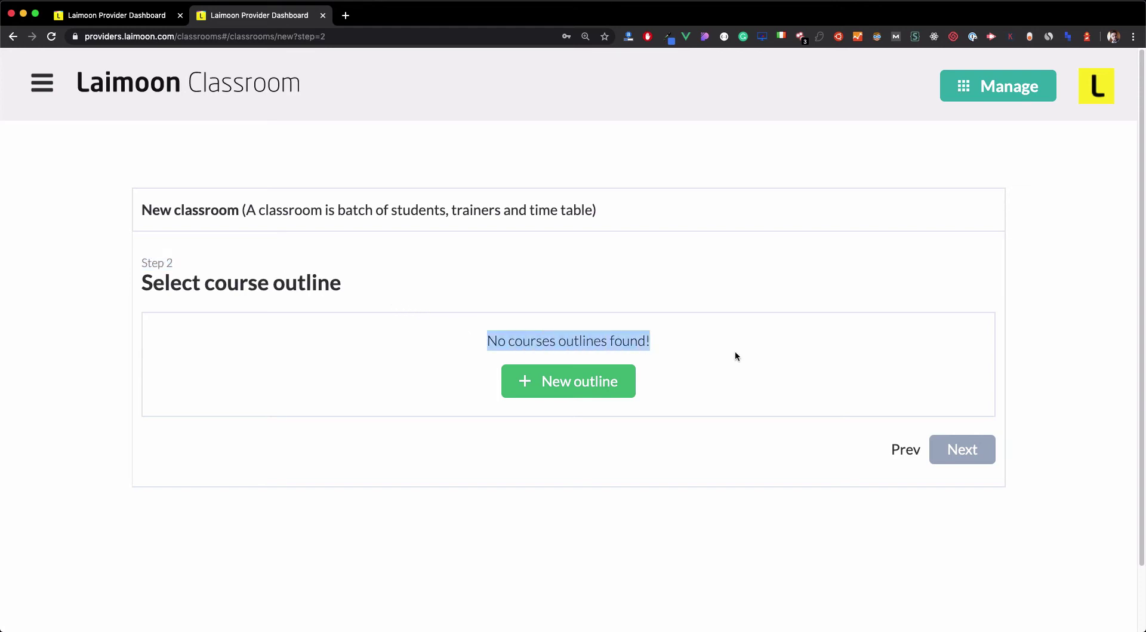
pyautogui.click(735, 355)
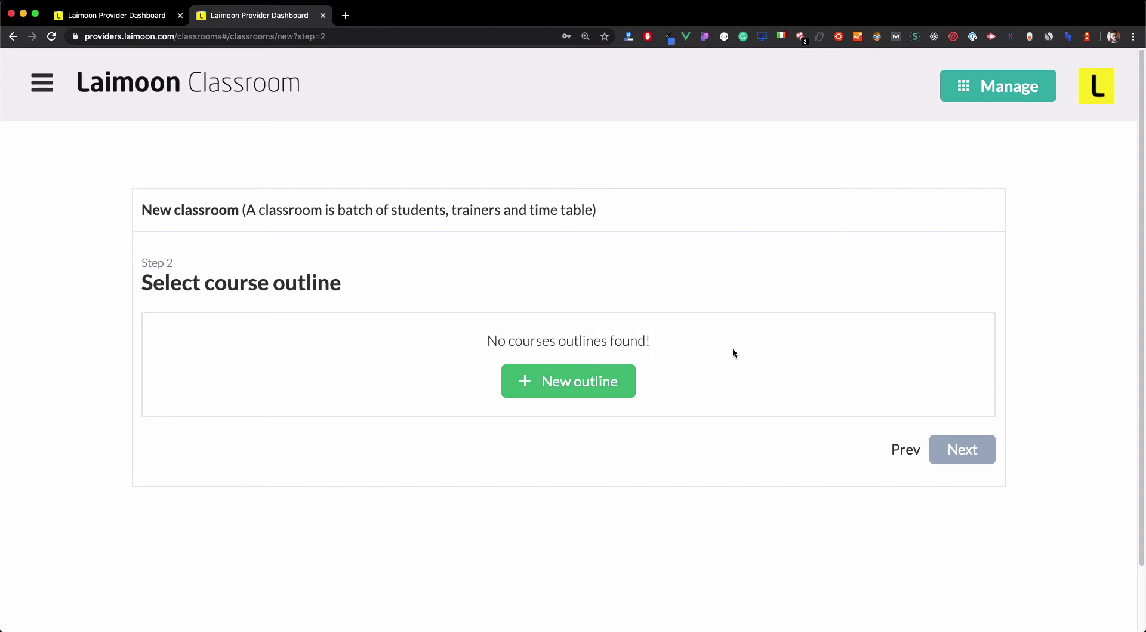
pyautogui.click(979, 95)
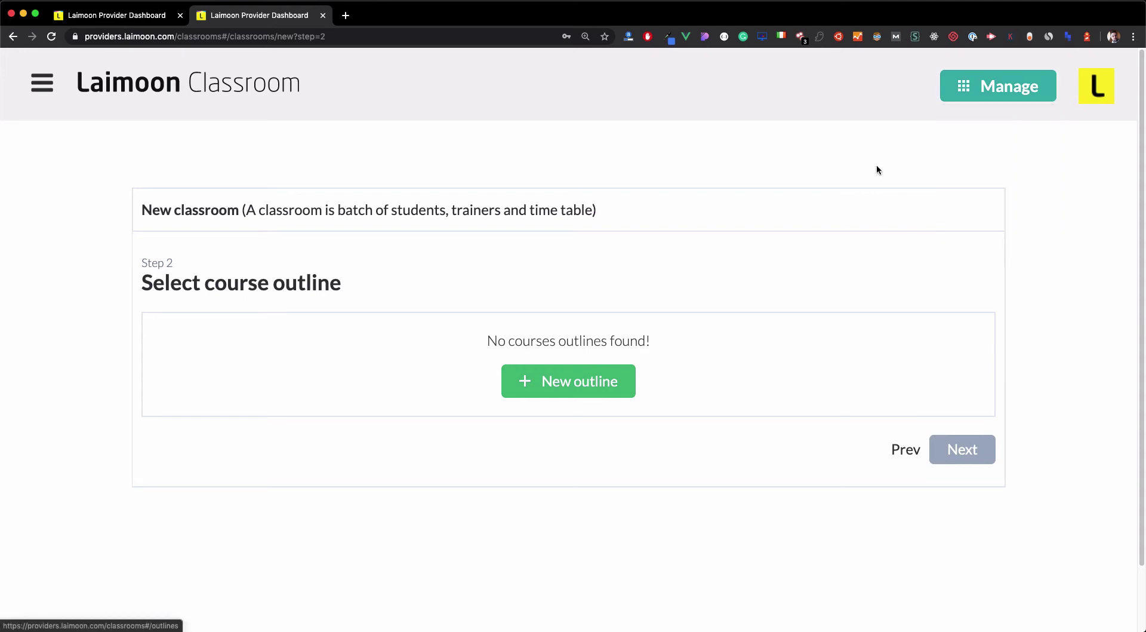
# Start a new outline for the Mastering Machine Learning with Python course.
pyautogui.click(549, 387)
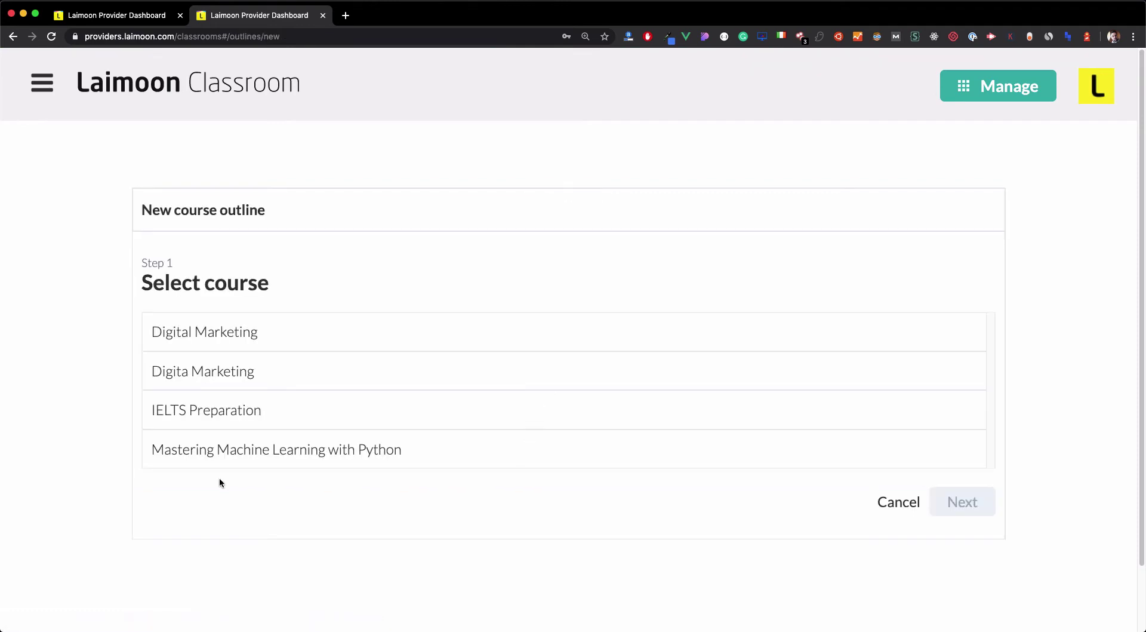
pyautogui.click(231, 460)
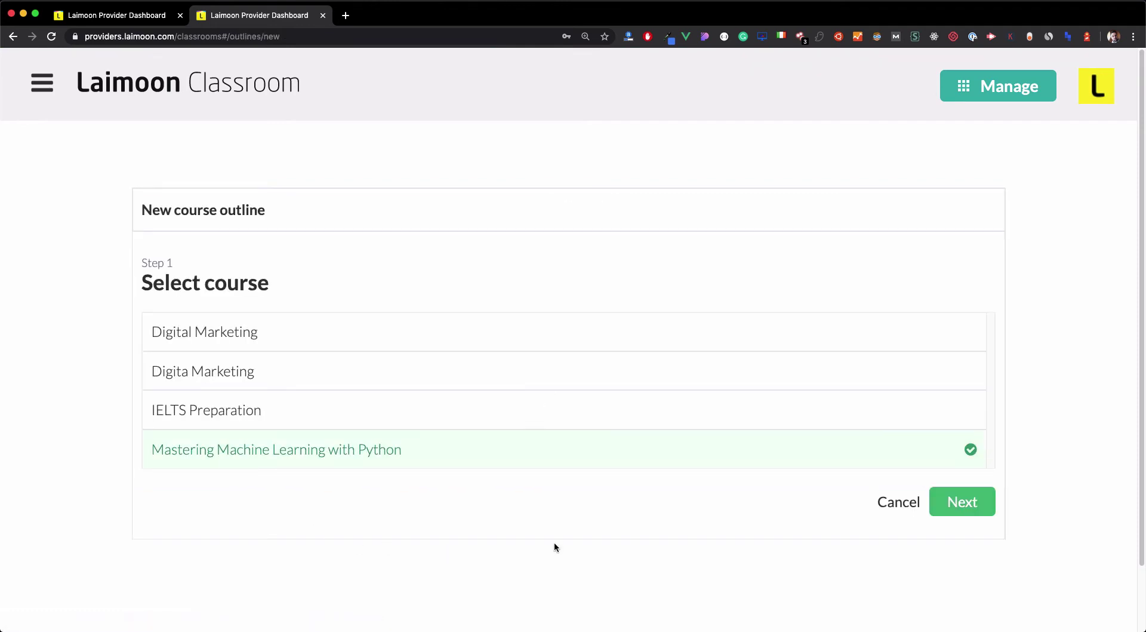
pyautogui.click(946, 512)
# Name the first module 'Introduction' with sessions 'Meet the team' and 'Intro to Python'.
pyautogui.moveTo(353, 349); pyautogui.dragTo(134, 338)
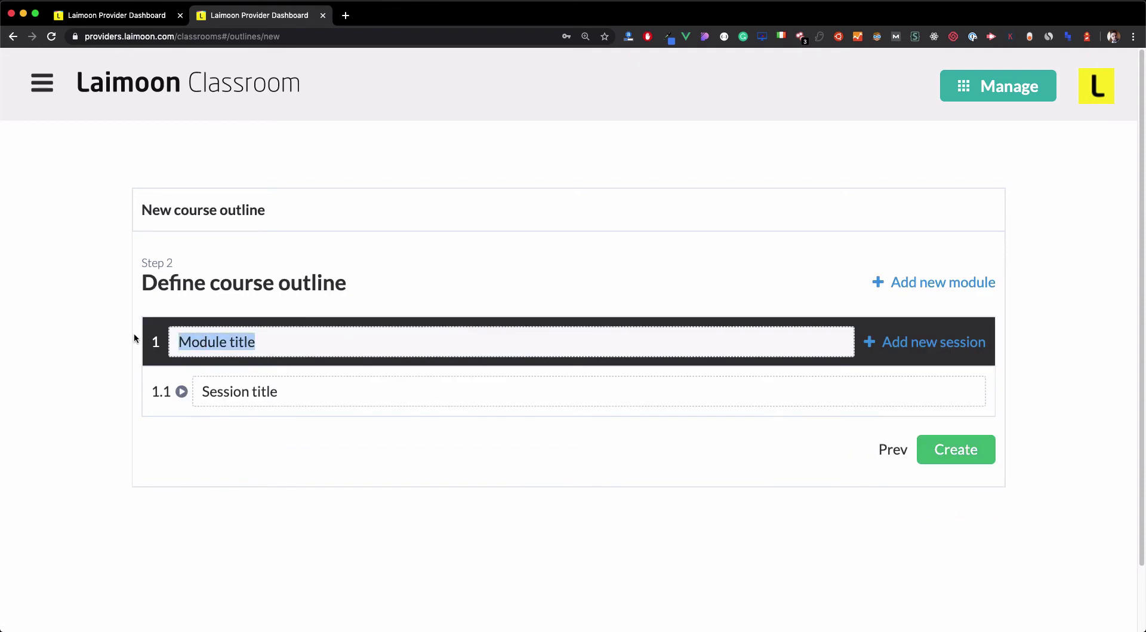
pyautogui.write('Introduction')
pyautogui.press('Tab')
pyautogui.press('Tab')
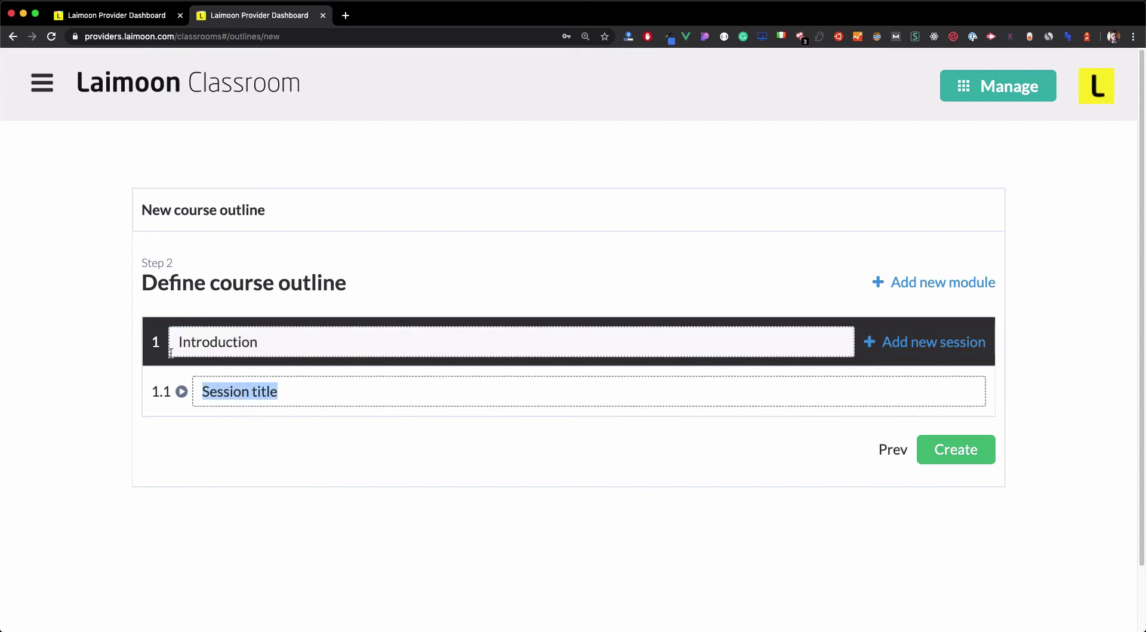
pyautogui.write('In')
pyautogui.press('BackSpace')
pyautogui.press('BackSpace')
pyautogui.write('Meet the team')
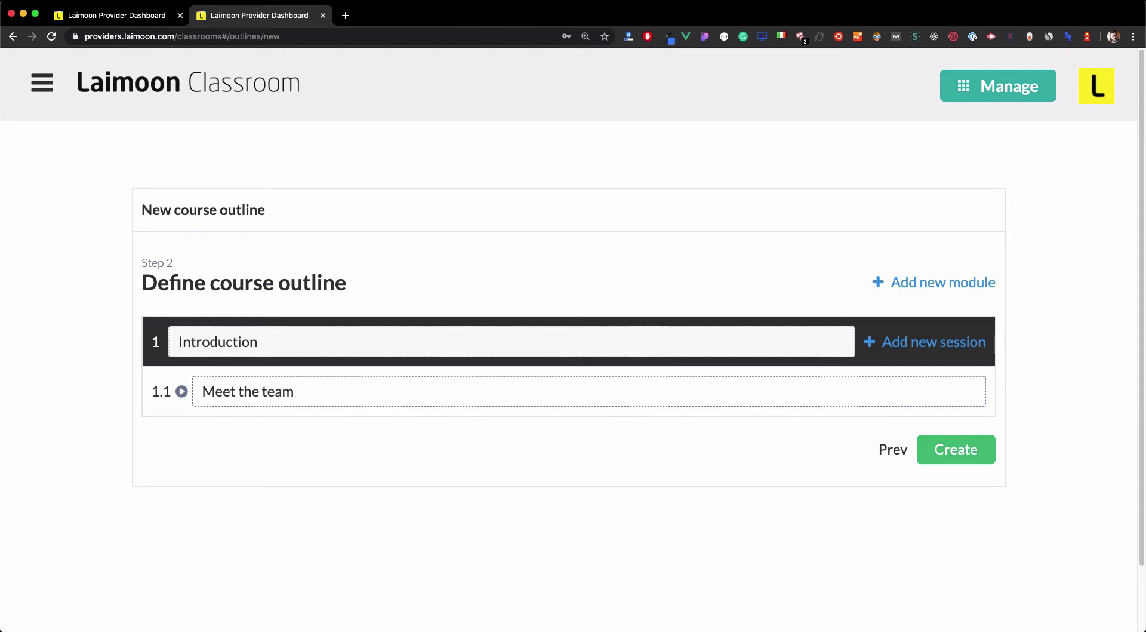
pyautogui.click(889, 351)
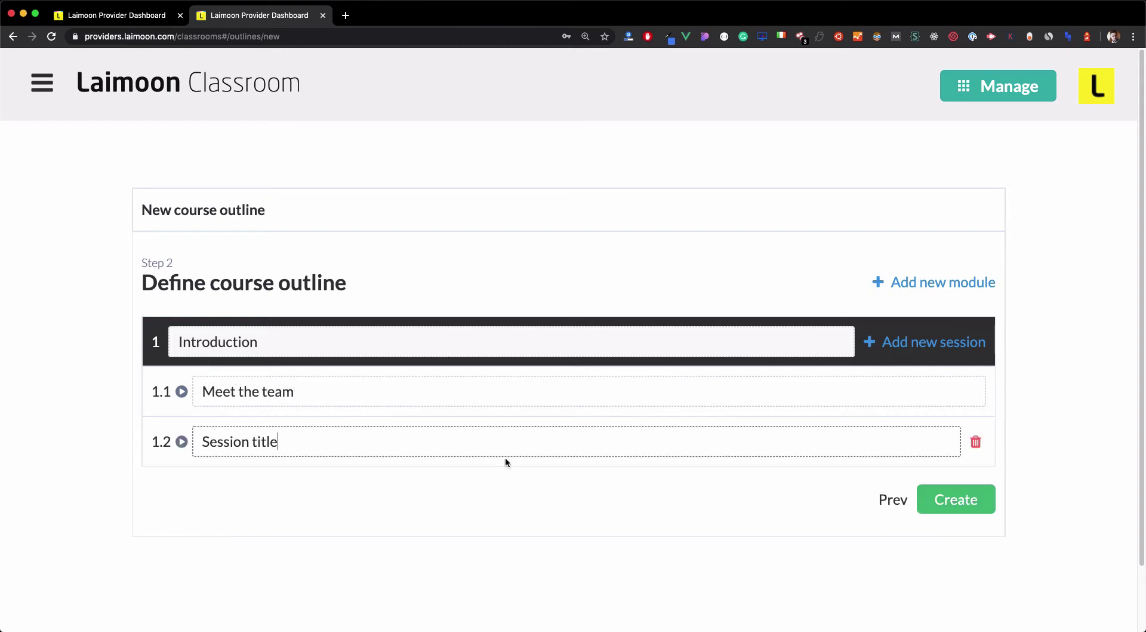
pyautogui.click(251, 447)
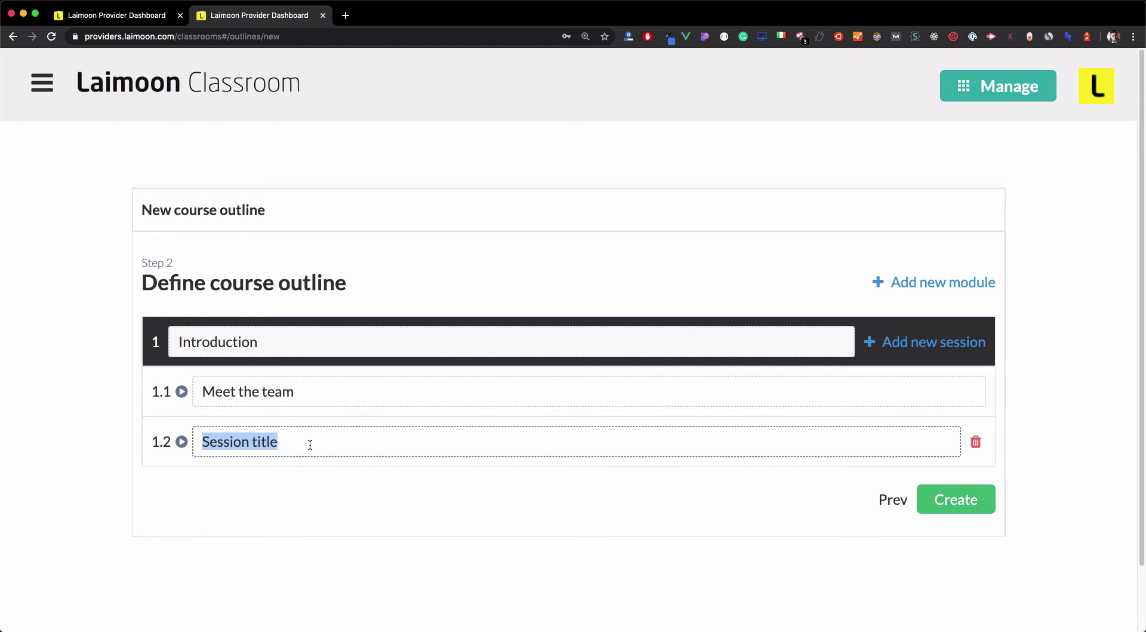
pyautogui.write('Intro t')
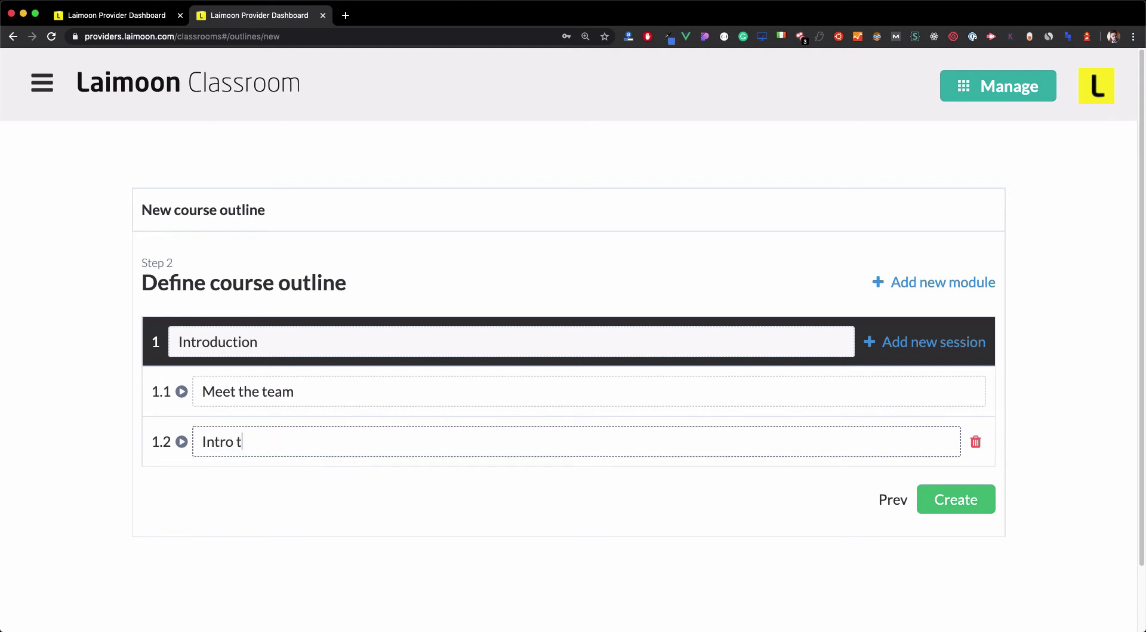
pyautogui.write('o Python')
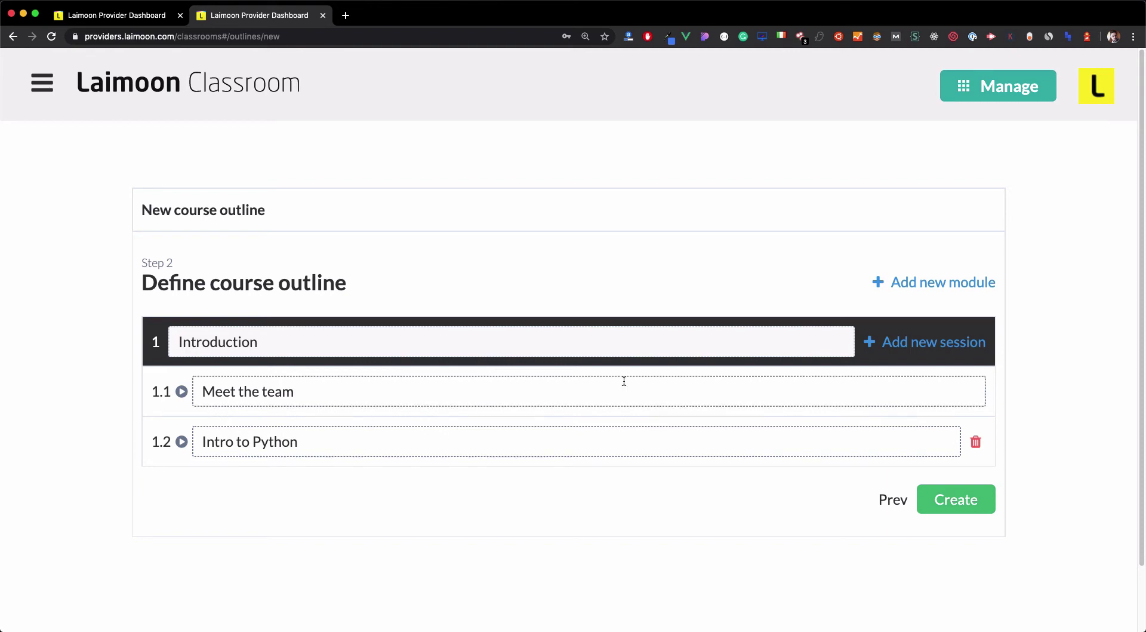
# Add a 'Basic Python' module with sessions 'Conditions' and 'Loops', then create the outline.
pyautogui.click(921, 292)
pyautogui.click(345, 507)
pyautogui.write('Basic Python')
pyautogui.moveTo(281, 564); pyautogui.dragTo(159, 560)
pyautogui.write('For loops')
pyautogui.click(911, 523)
pyautogui.scroll(-1, 911, 523)
pyautogui.moveTo(292, 593); pyautogui.dragTo(185, 593)
pyautogui.write('Condifiot')
pyautogui.moveTo(294, 545); pyautogui.dragTo(185, 544)
pyautogui.write('Conditions')
pyautogui.press('Tab')
pyautogui.write('Loops')
pyautogui.scroll(-3, 174, 537)
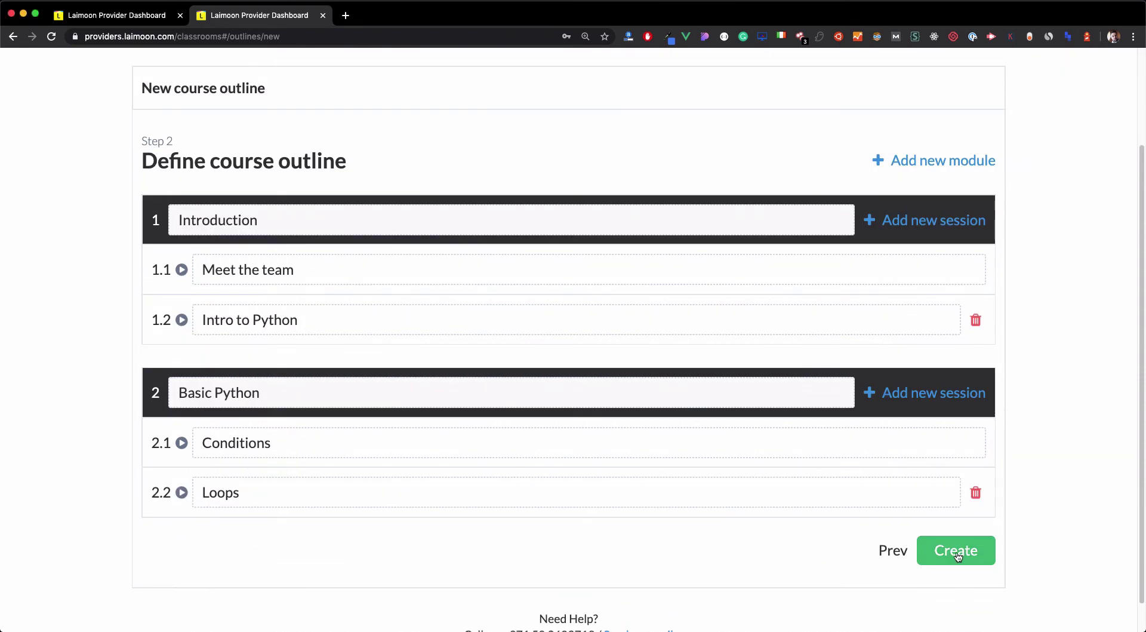
pyautogui.click(955, 550)
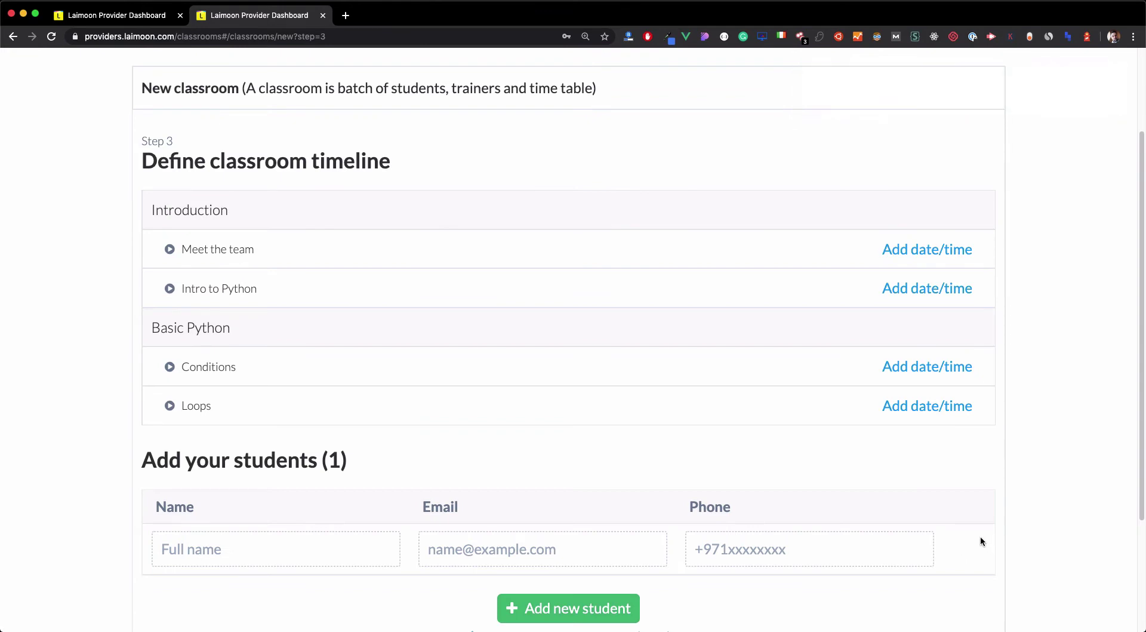
# Set Meet the team's date to April 13, 2020 and its time to 3:00 PM.
pyautogui.moveTo(201, 249); pyautogui.dragTo(254, 249)
pyautogui.click(664, 252)
pyautogui.click(917, 251)
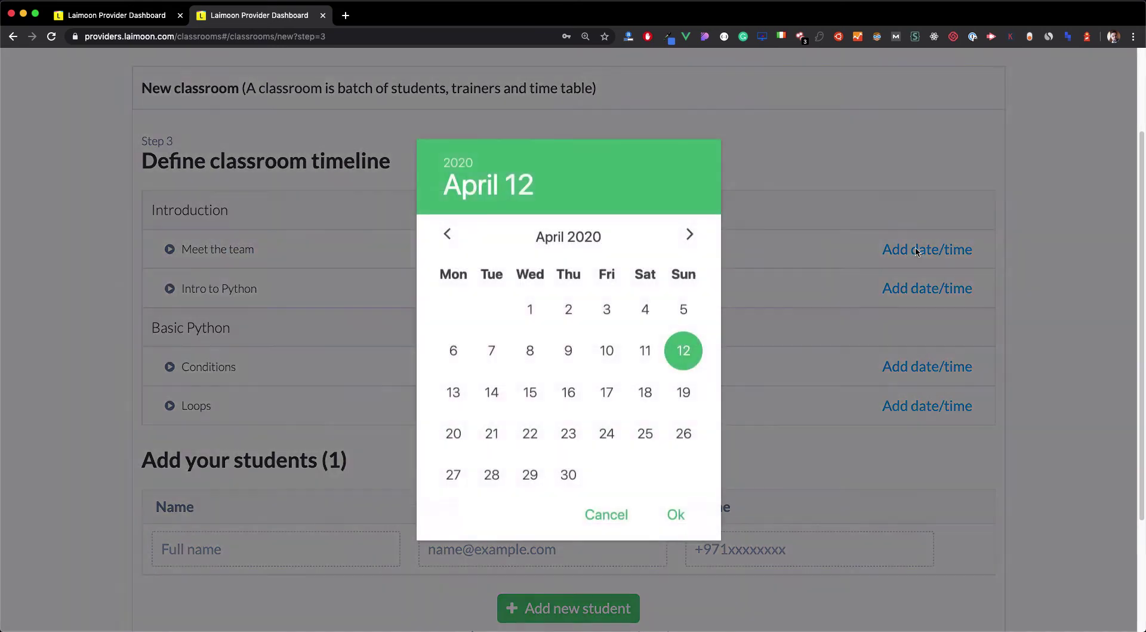
pyautogui.click(453, 394)
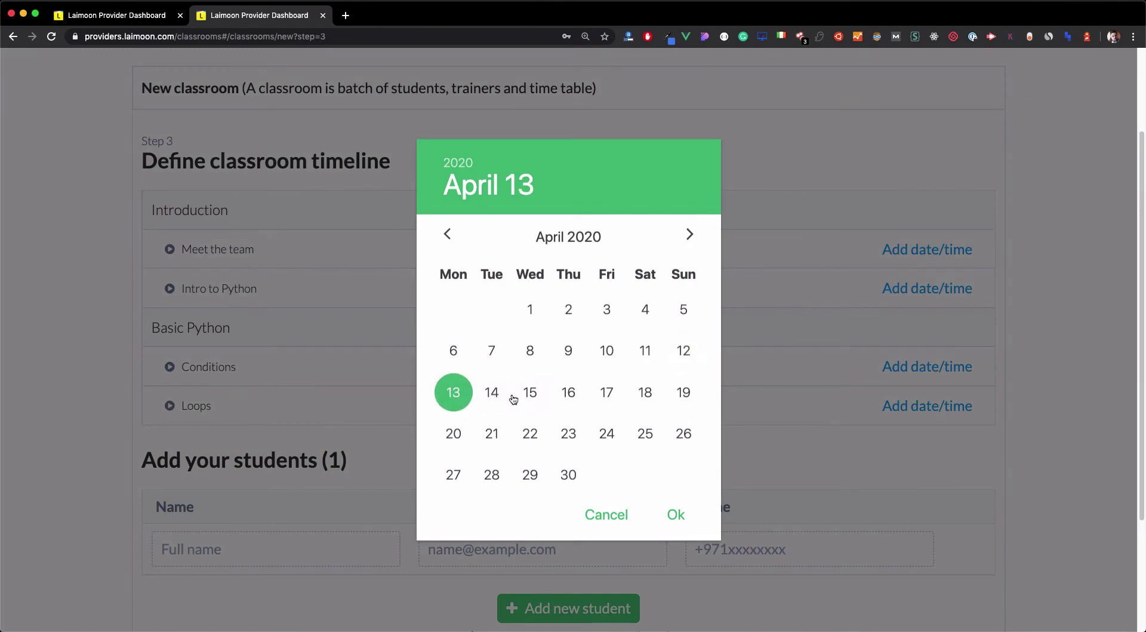
pyautogui.click(676, 514)
pyautogui.click(469, 355)
pyautogui.click(669, 291)
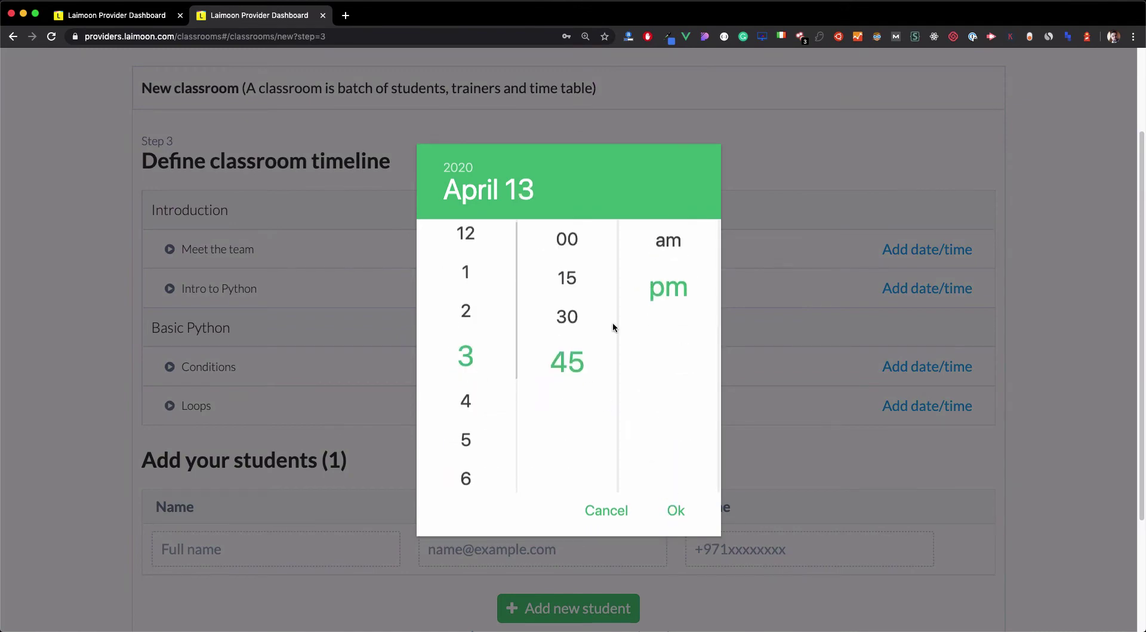
pyautogui.click(567, 239)
pyautogui.click(676, 510)
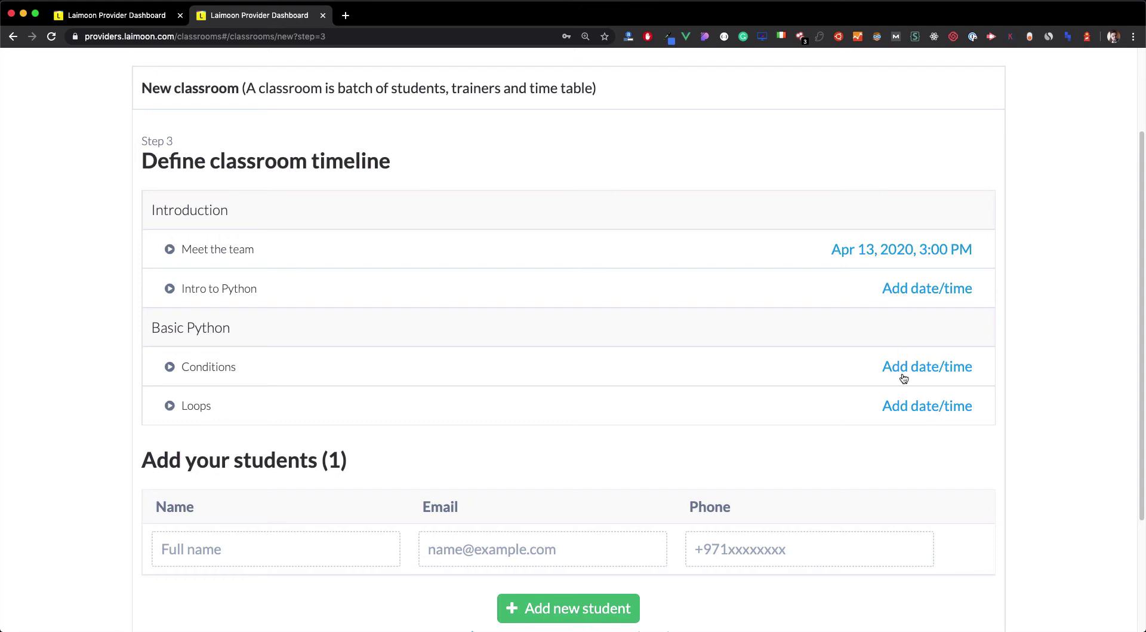
pyautogui.scroll(-5, 819, 421)
# Enter the student's full name, e-mail address and phone number.
pyautogui.click(274, 391)
pyautogui.write('Tahani')
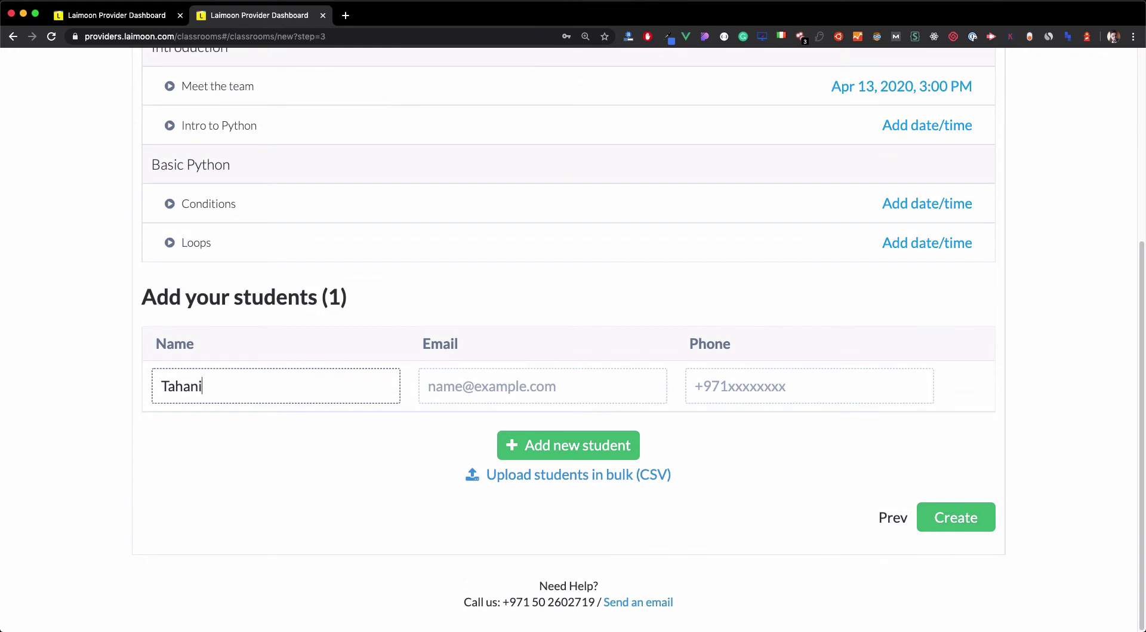
pyautogui.press('Tab')
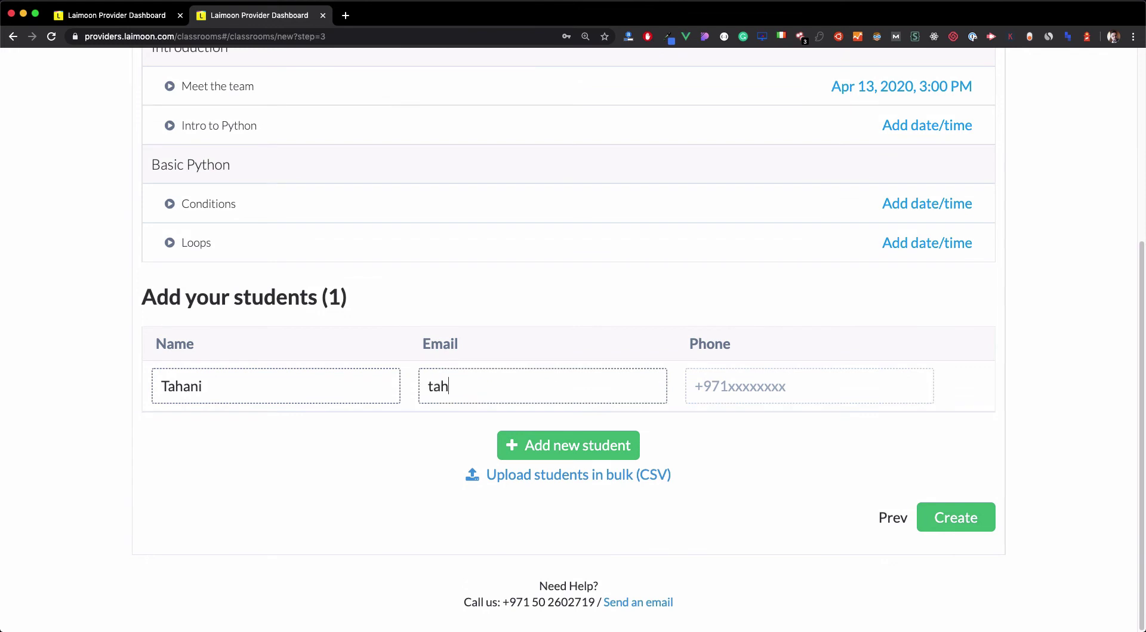
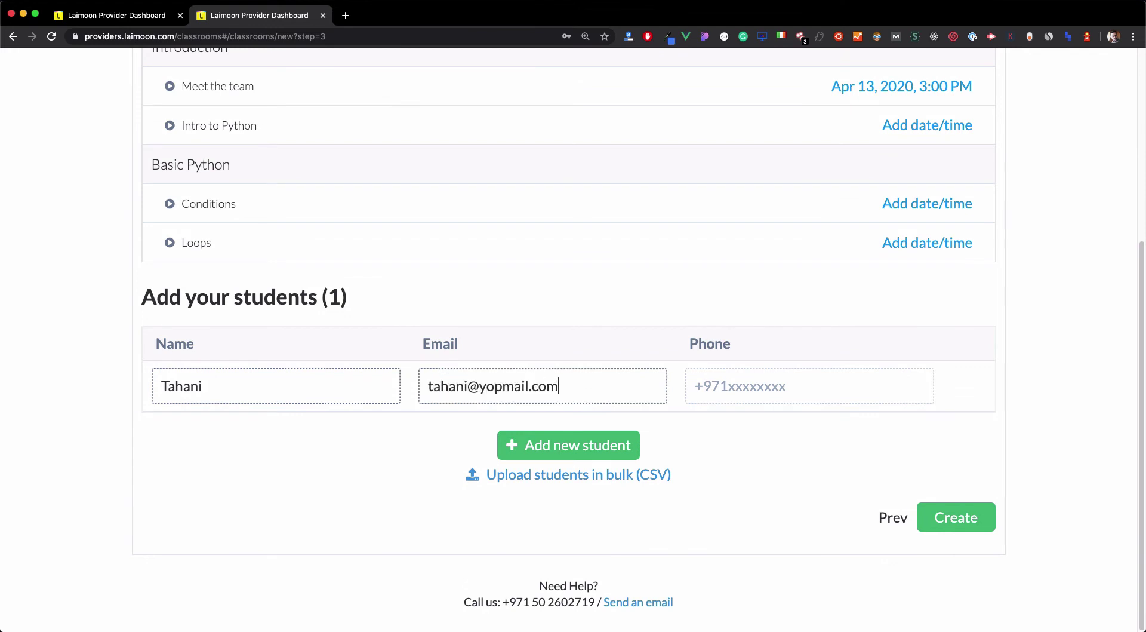
pyautogui.press('Tab')
pyautogui.write('05005005')
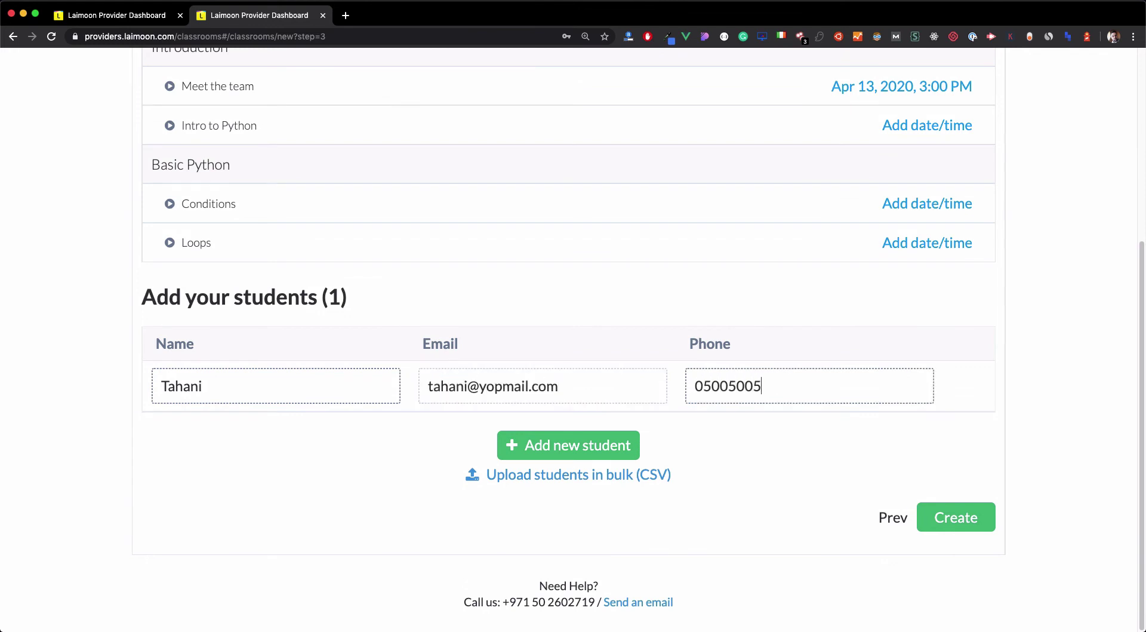
pyautogui.write('0')
# Schedule the Intro to Python session for April 15 at 4:45 AM.
pyautogui.scroll(2, 1032, 455)
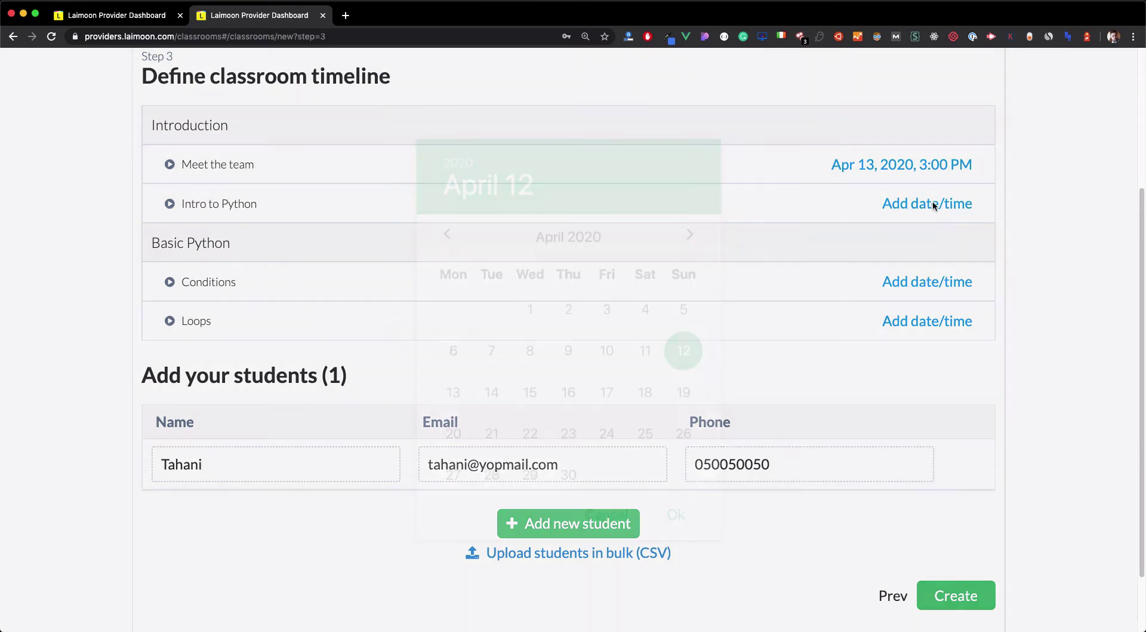
pyautogui.click(934, 205)
pyautogui.click(530, 393)
pyautogui.click(670, 516)
pyautogui.click(675, 511)
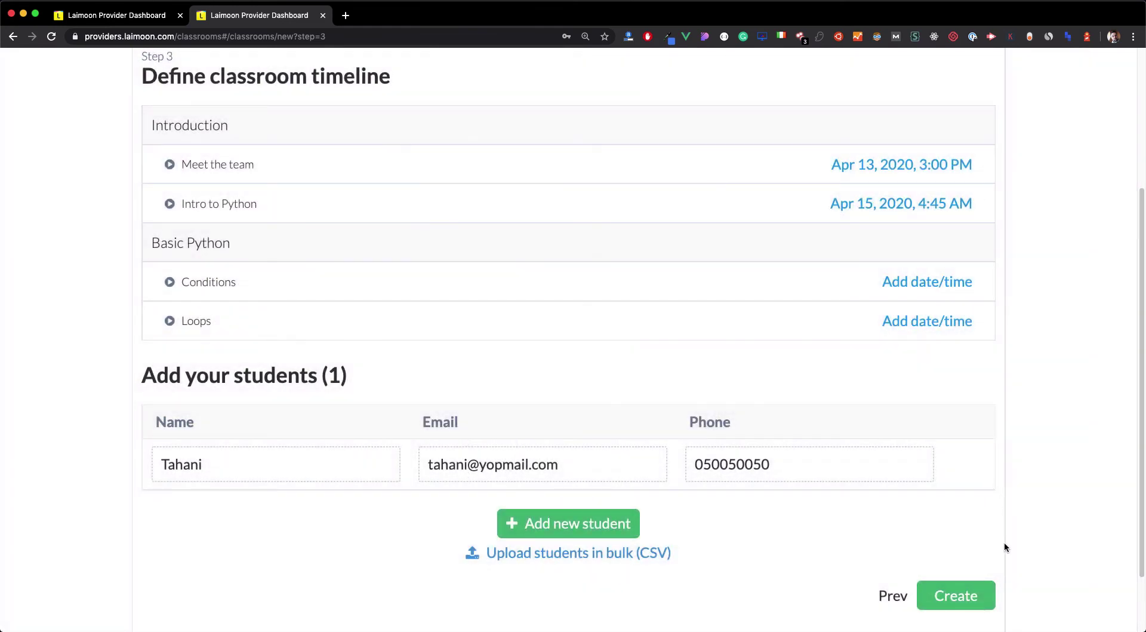
pyautogui.click(942, 284)
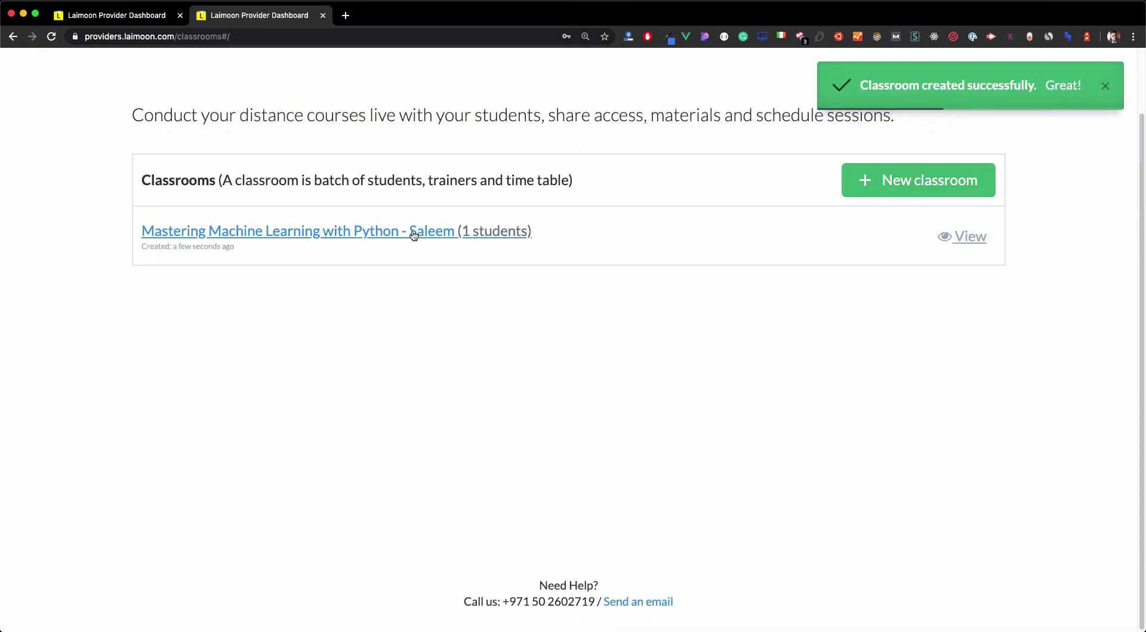
# Open the classroom in edit mode and replace the trainer's name at the title's end with 'Group 1'.
pyautogui.click(966, 237)
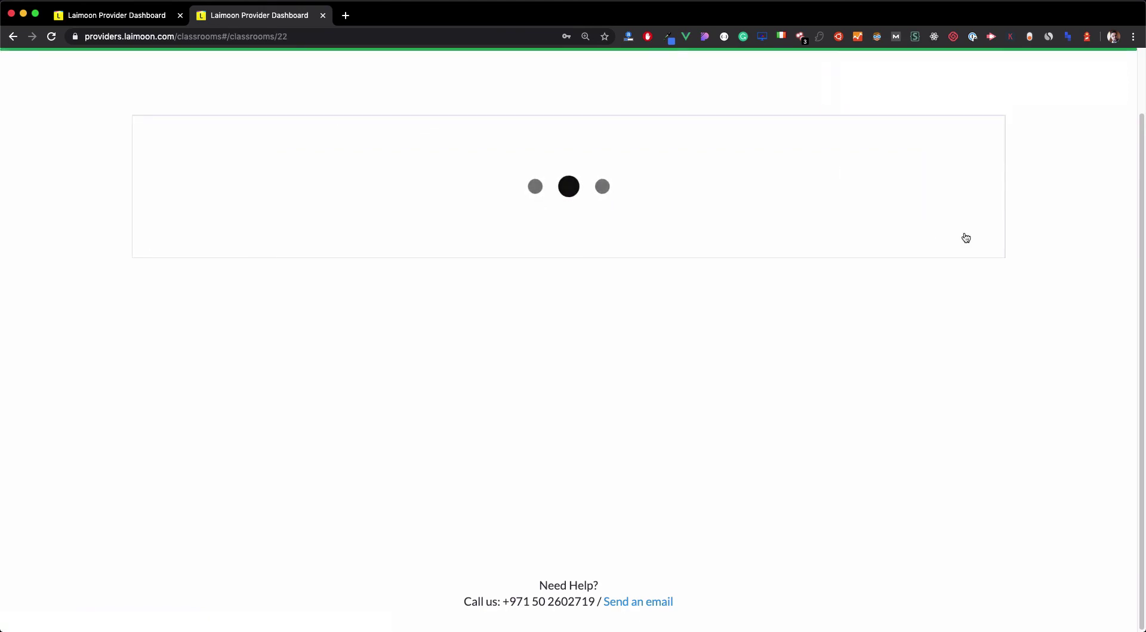
pyautogui.click(919, 136)
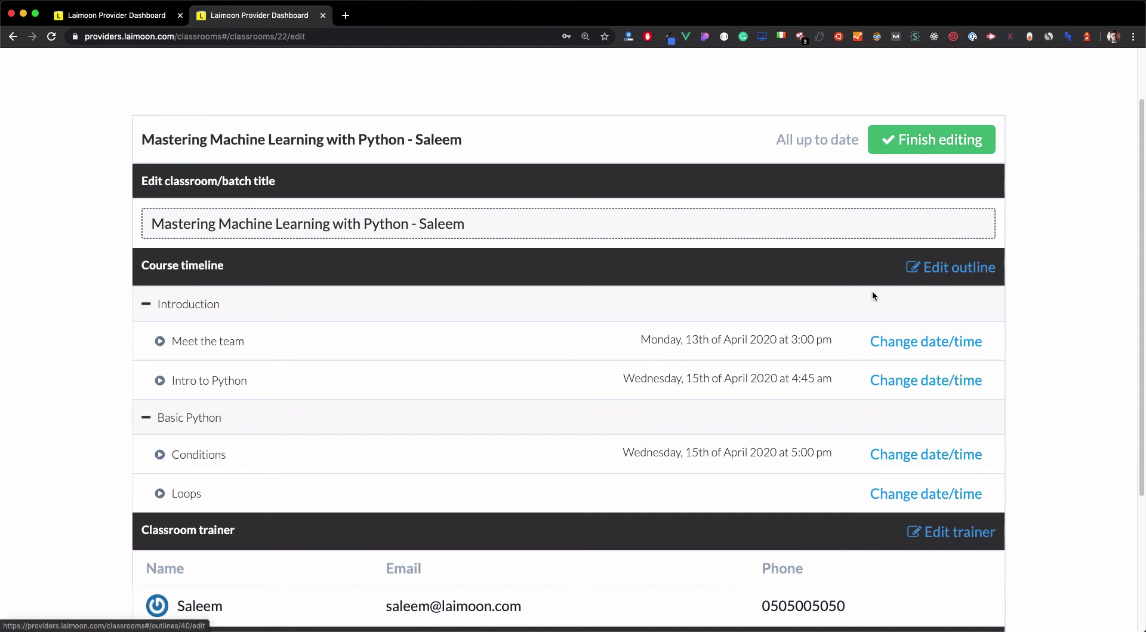
pyautogui.moveTo(140, 226); pyautogui.dragTo(436, 224)
pyautogui.doubleClick(437, 223)
pyautogui.write('Group 1')
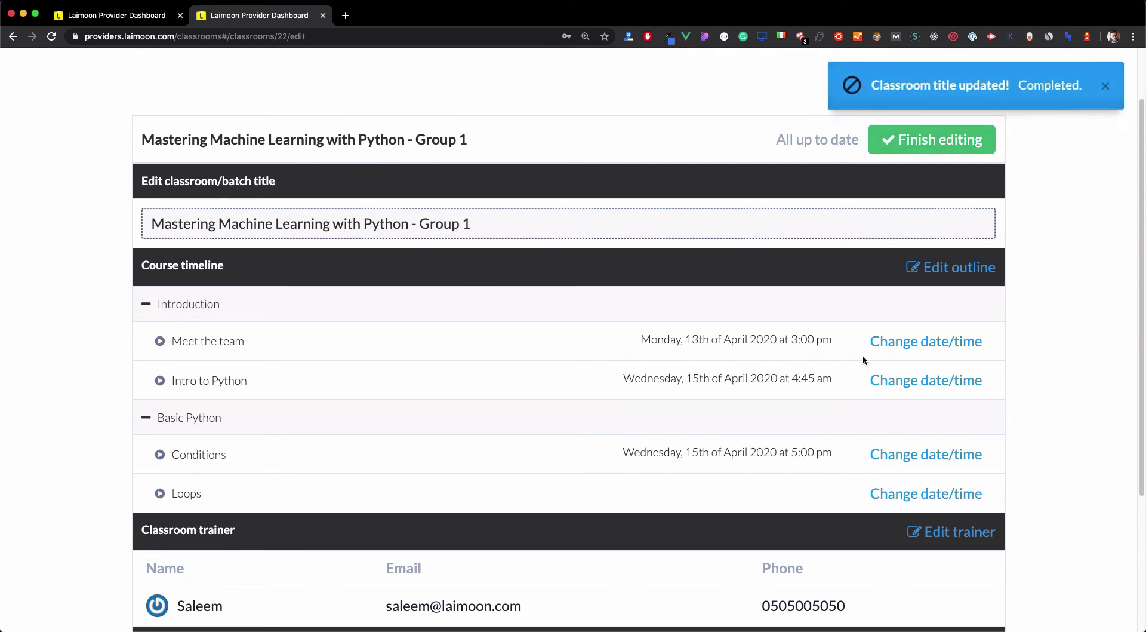
# Move Intro to Python to April 13 at 4:45 pm and finish editing the classroom.
pyautogui.click(906, 388)
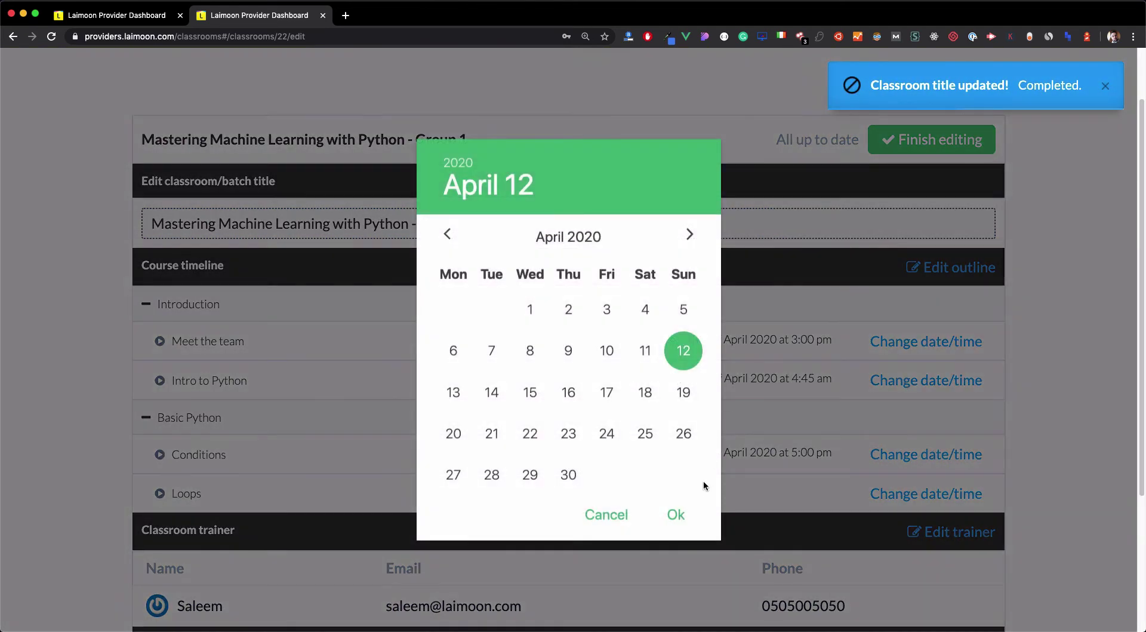
pyautogui.click(461, 399)
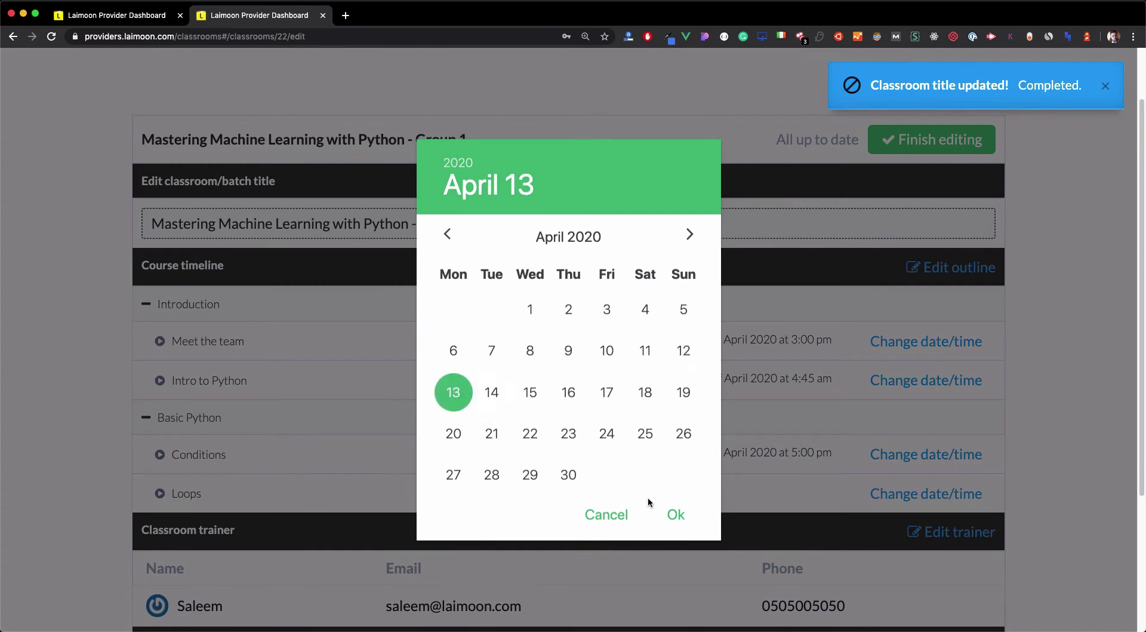
pyautogui.click(672, 515)
pyautogui.click(668, 294)
pyautogui.click(679, 513)
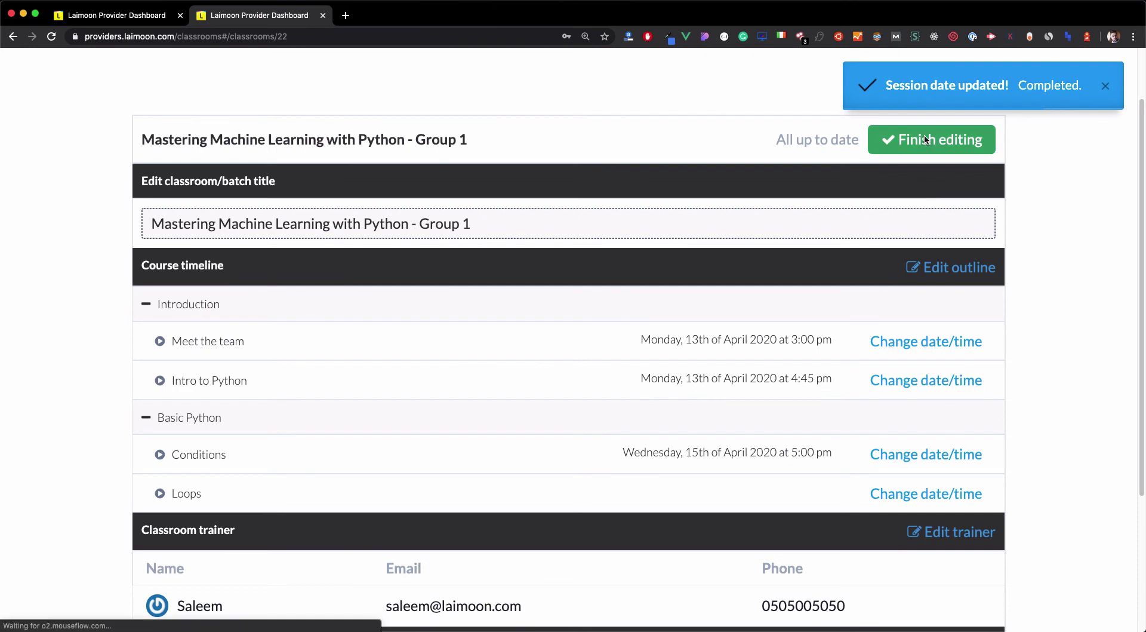
pyautogui.click(924, 146)
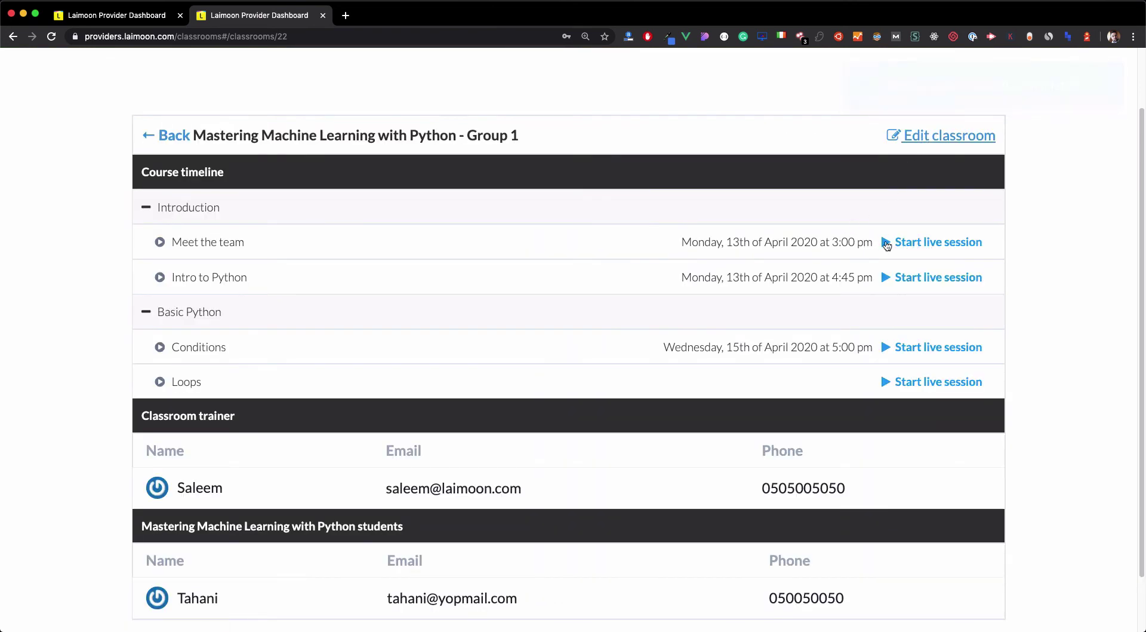
# Start the Meet the team live session and copy its trainer link.
pyautogui.click(898, 244)
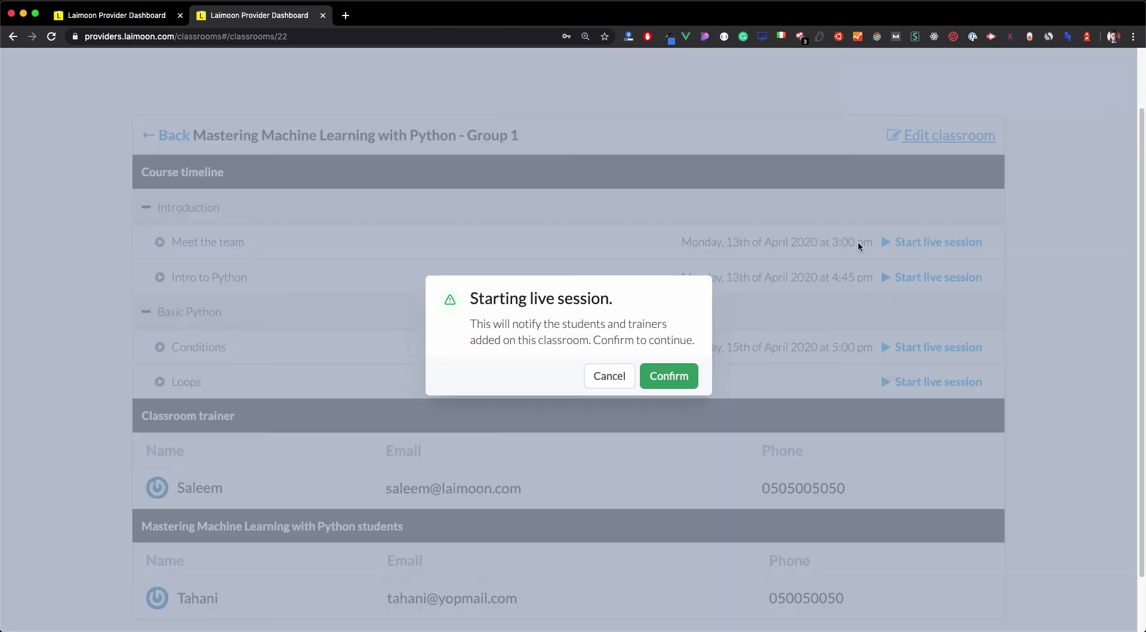
pyautogui.click(672, 375)
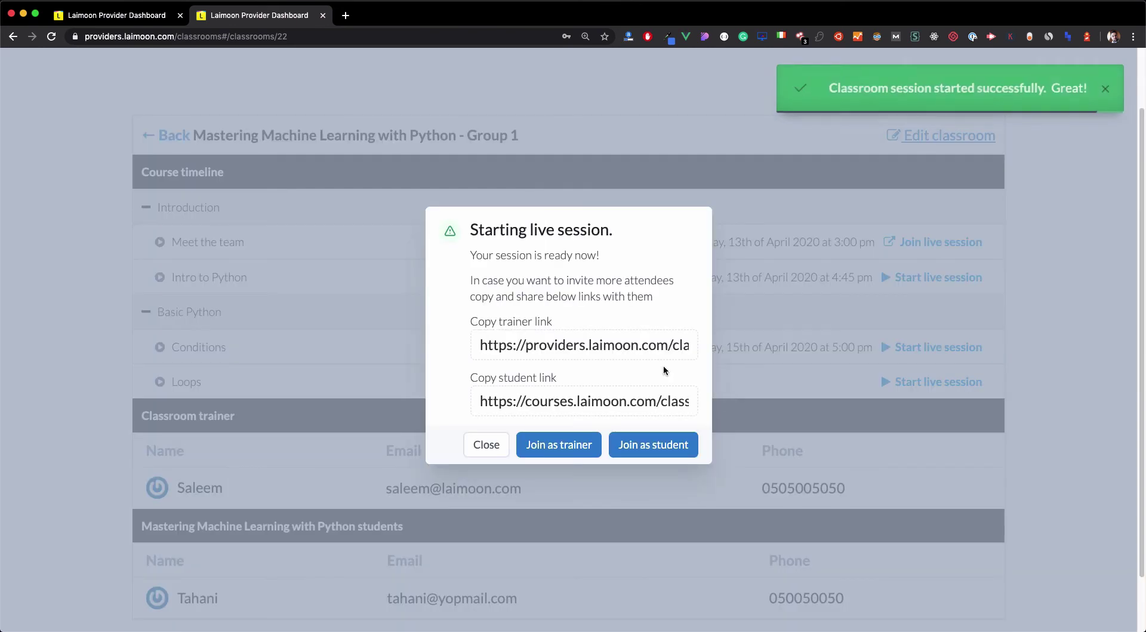
pyautogui.moveTo(589, 345); pyautogui.dragTo(464, 349)
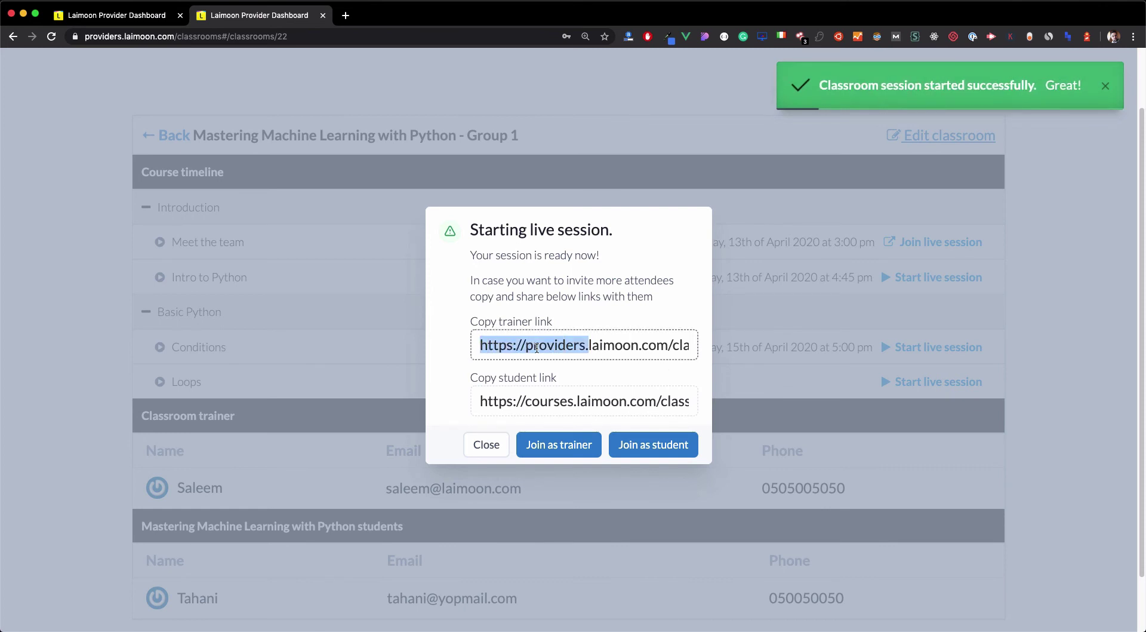
pyautogui.click(582, 345)
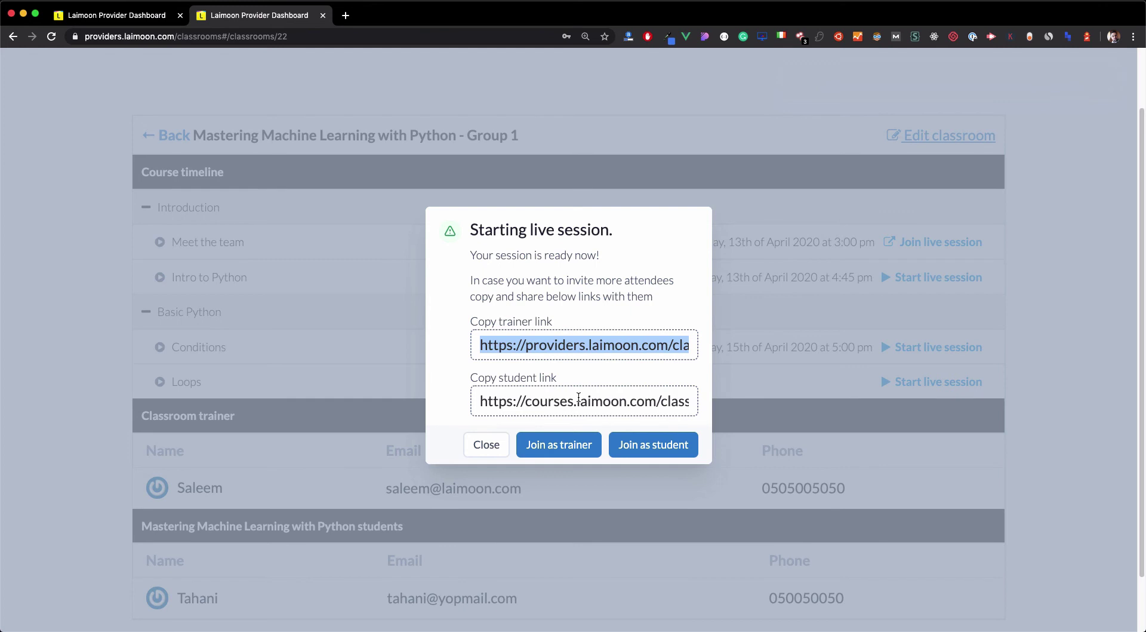
# Copy the student link and trainer link, then join the session as trainer.
pyautogui.click(579, 399)
pyautogui.click(573, 346)
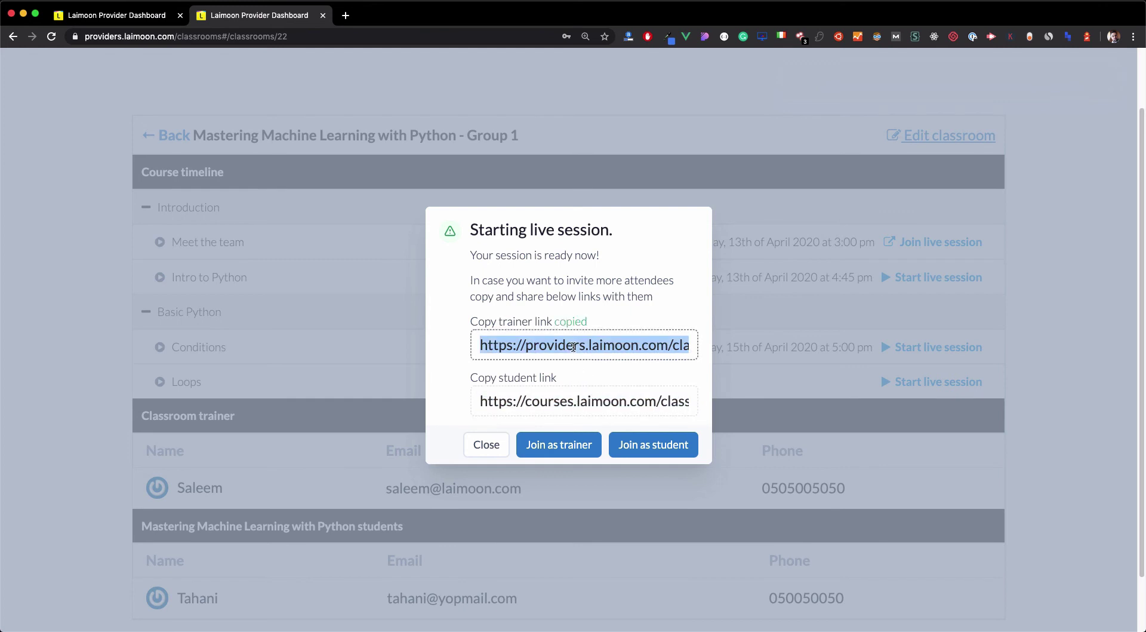
pyautogui.click(561, 443)
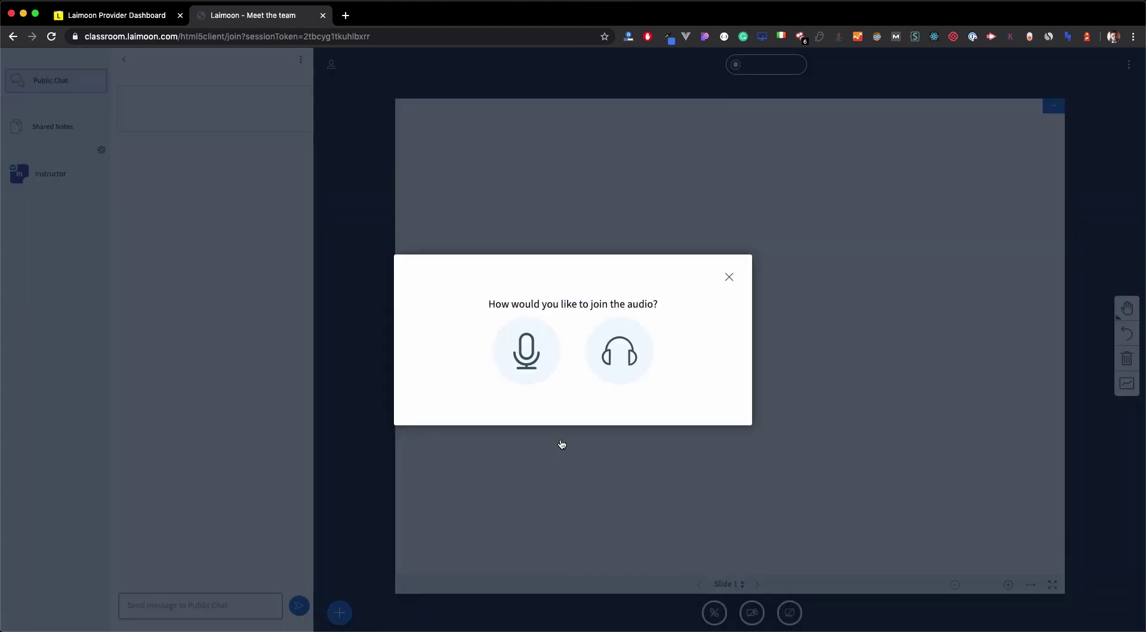
# Dismiss the audio prompt, hide the public chat, and draw a red triangle on the whiteboard.
pyautogui.click(729, 277)
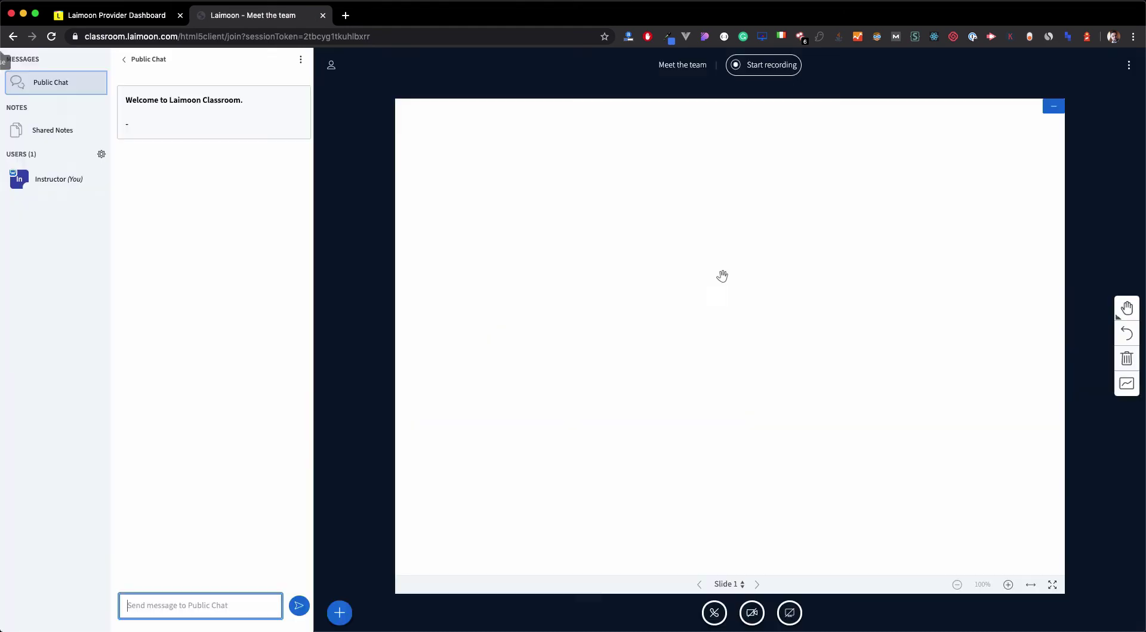
pyautogui.click(150, 59)
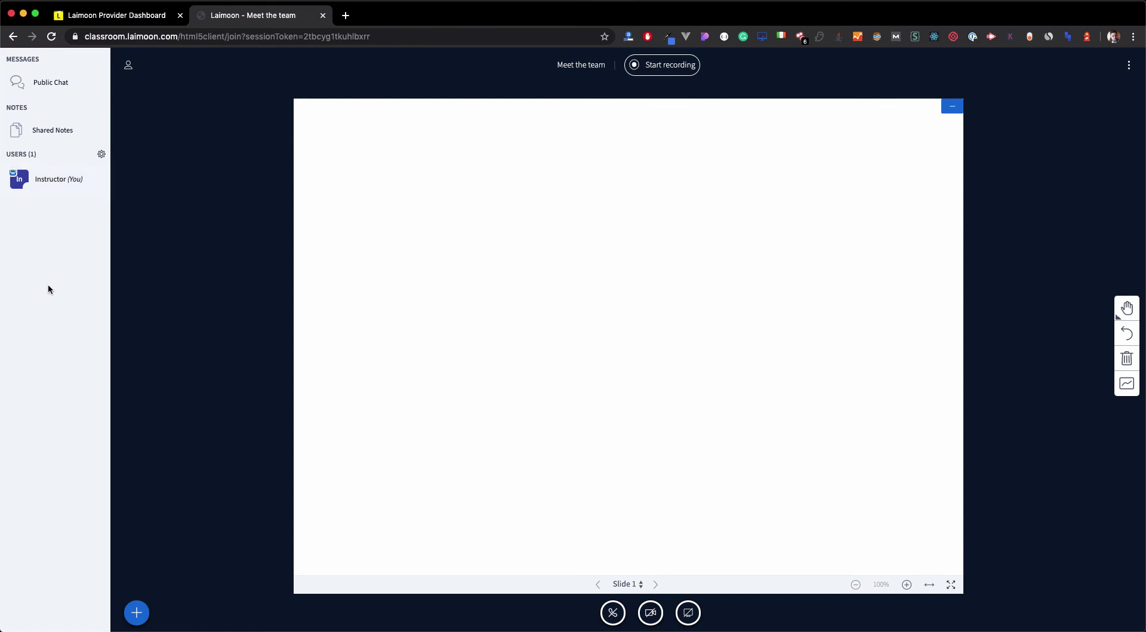
pyautogui.click(1126, 307)
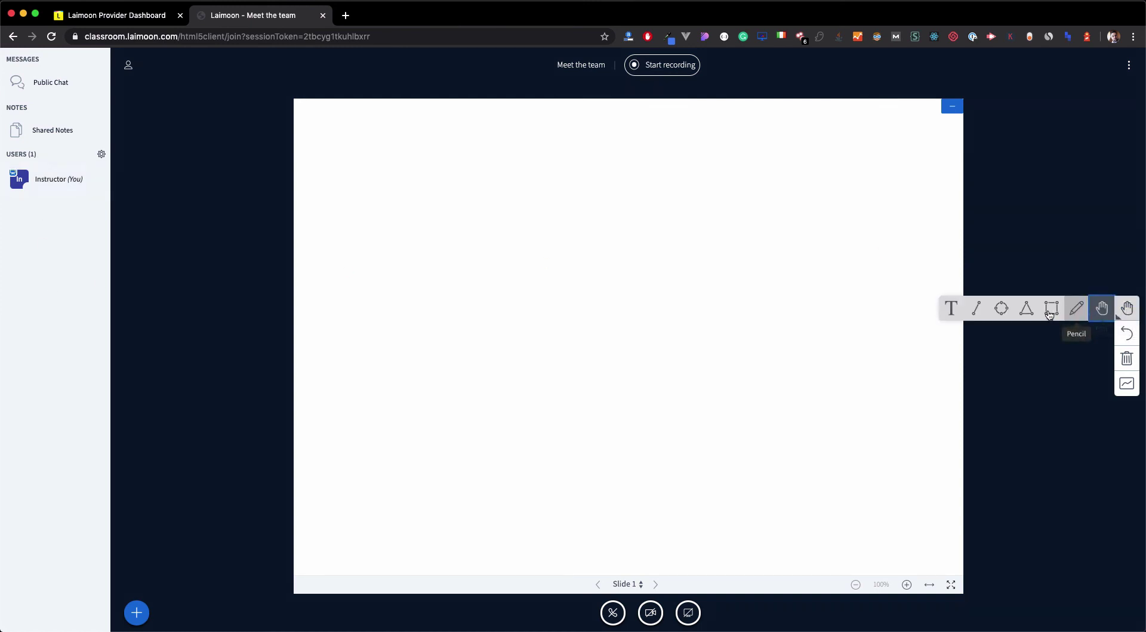
pyautogui.click(1023, 307)
pyautogui.moveTo(477, 247)
pyautogui.mouseDown()
pyautogui.moveTo(483, 376)
pyautogui.moveTo(542, 374)
pyautogui.mouseUp()
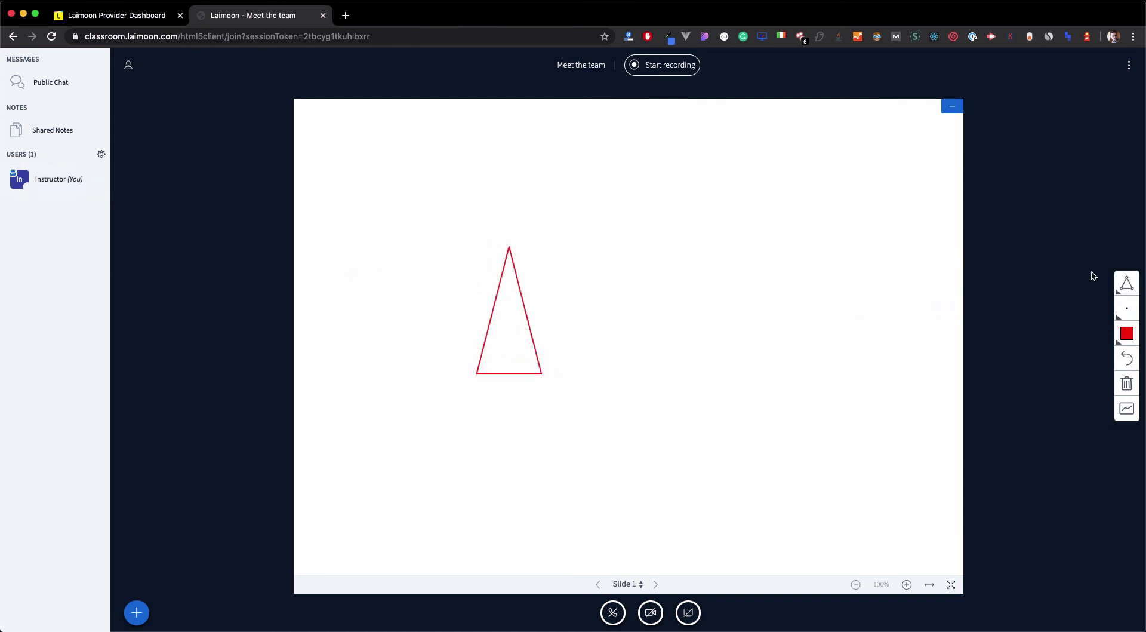
# Draw a short freehand pencil stroke, clear the whiteboard, and end the meeting.
pyautogui.click(1126, 283)
pyautogui.click(1077, 283)
pyautogui.moveTo(697, 268); pyautogui.dragTo(698, 263)
pyautogui.click(1127, 383)
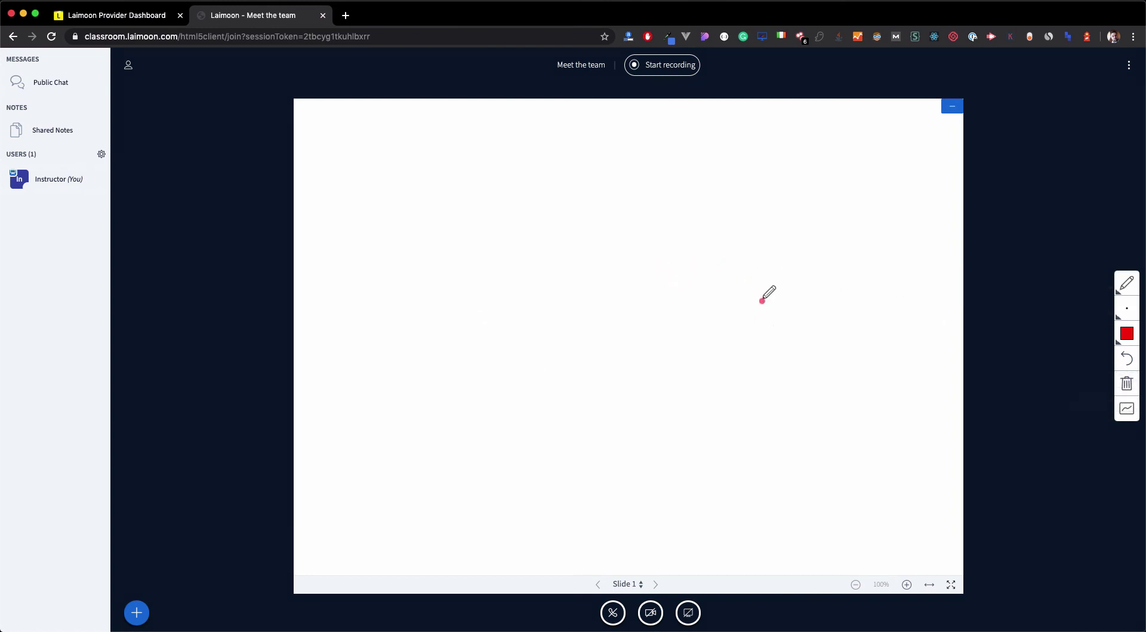
pyautogui.click(1129, 64)
pyautogui.click(1104, 183)
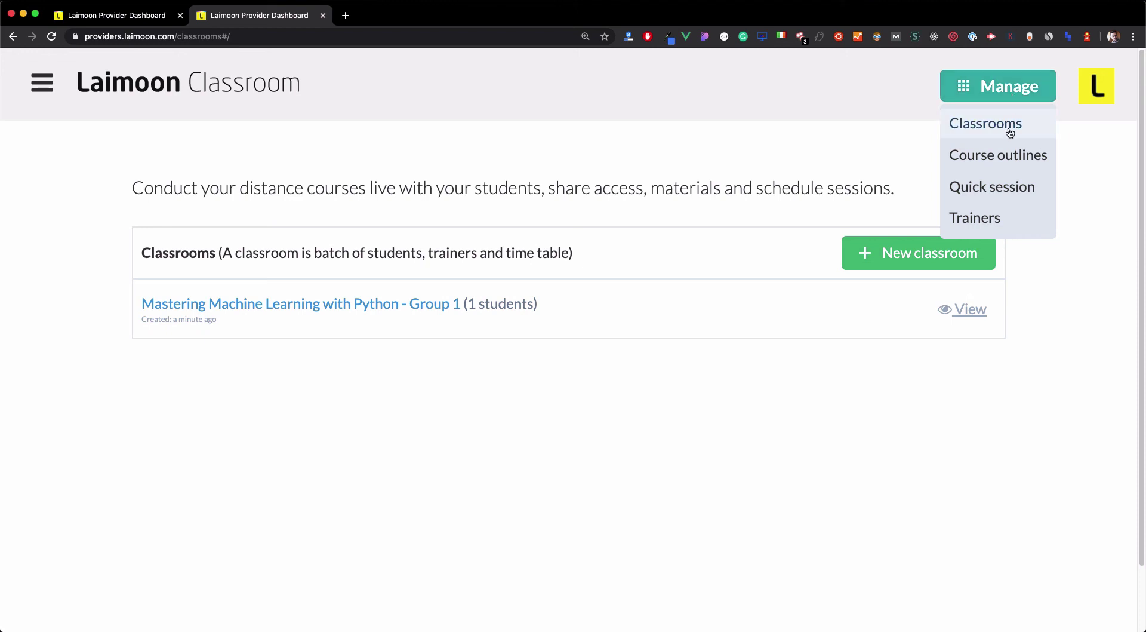
# Start a quick session titled 'Training sesssion 1' and dismiss the session links dialog.
pyautogui.click(989, 194)
pyautogui.click(508, 349)
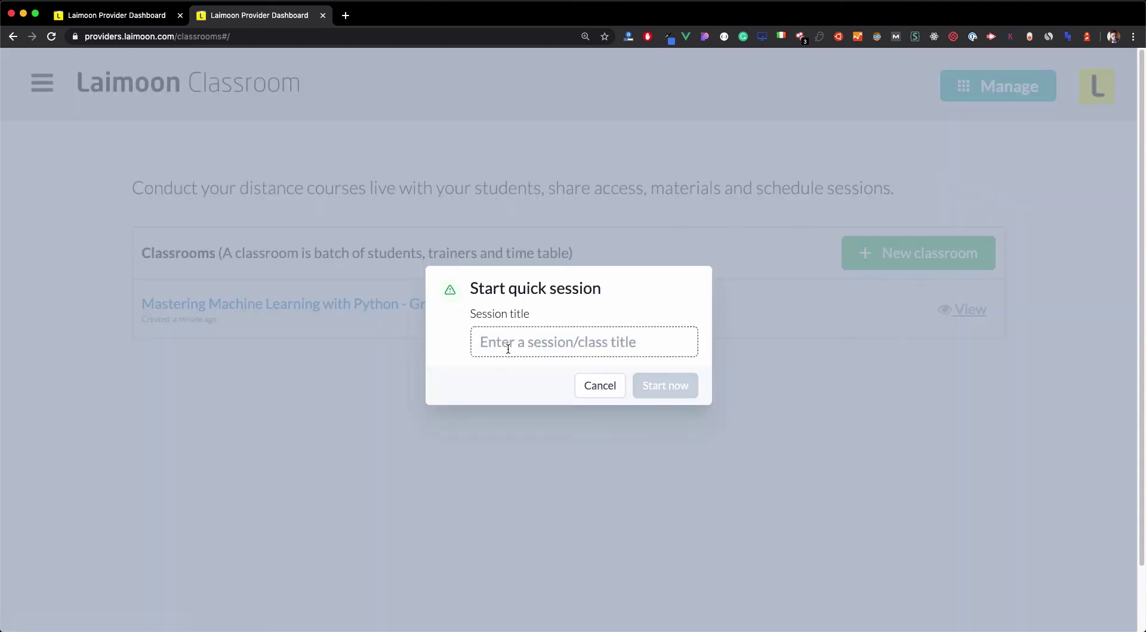
pyautogui.write('T')
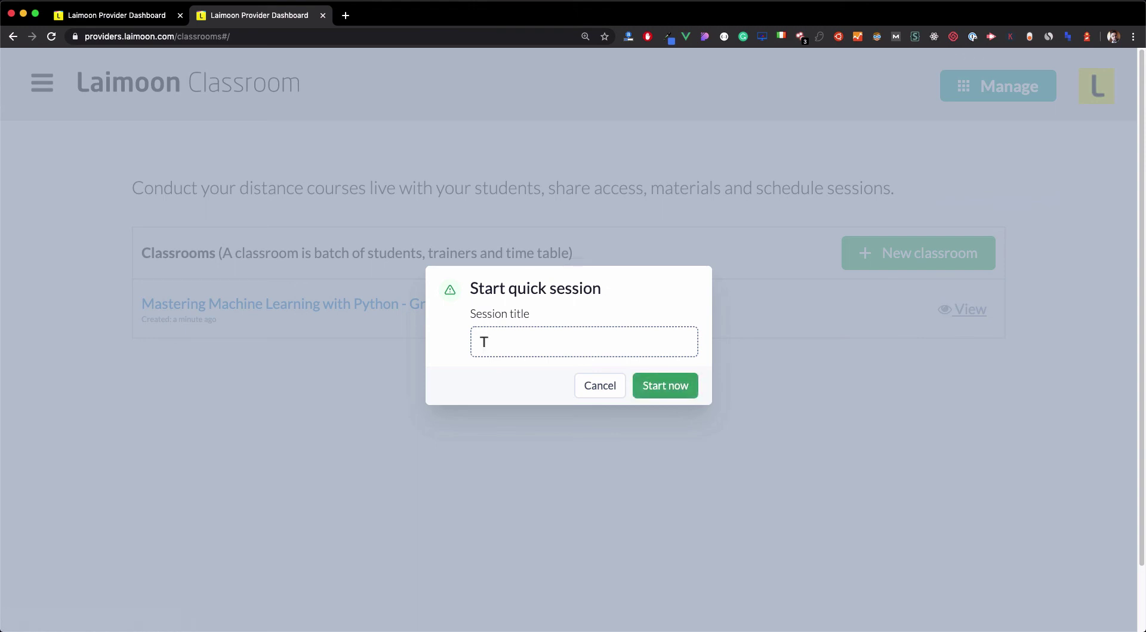
pyautogui.write('raining sesssion 1')
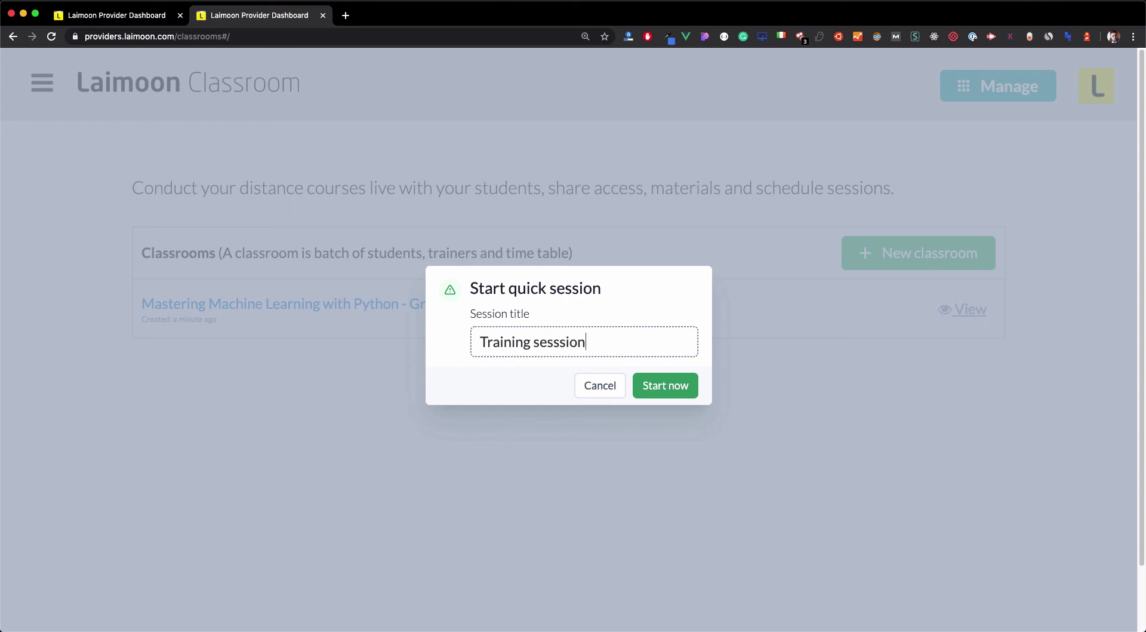
pyautogui.click(664, 385)
pyautogui.click(567, 409)
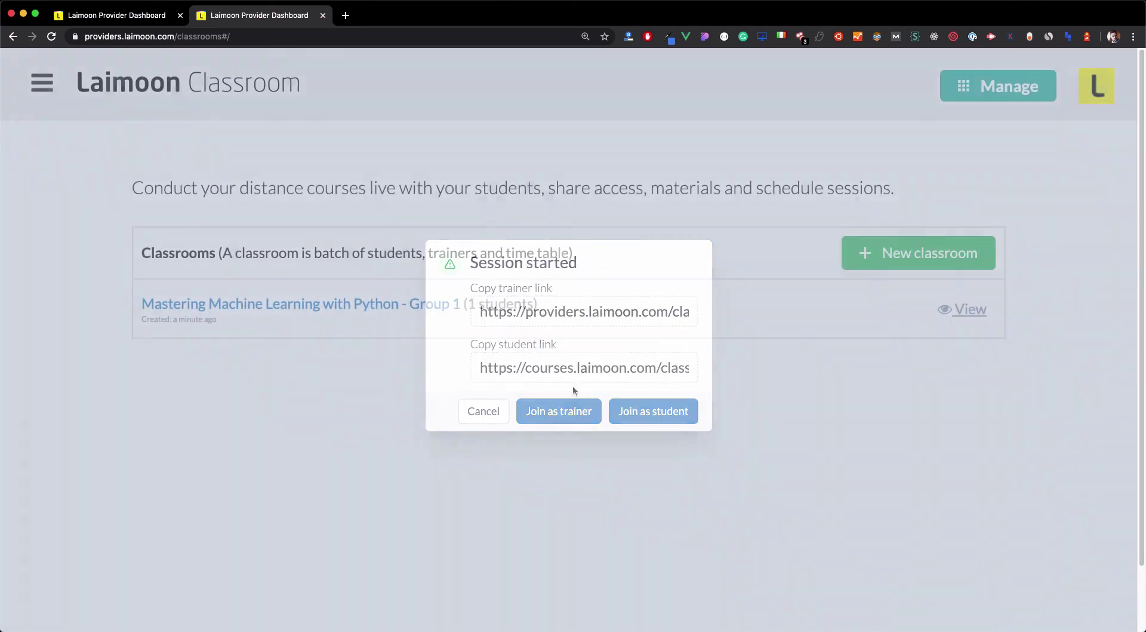
pyautogui.click(417, 440)
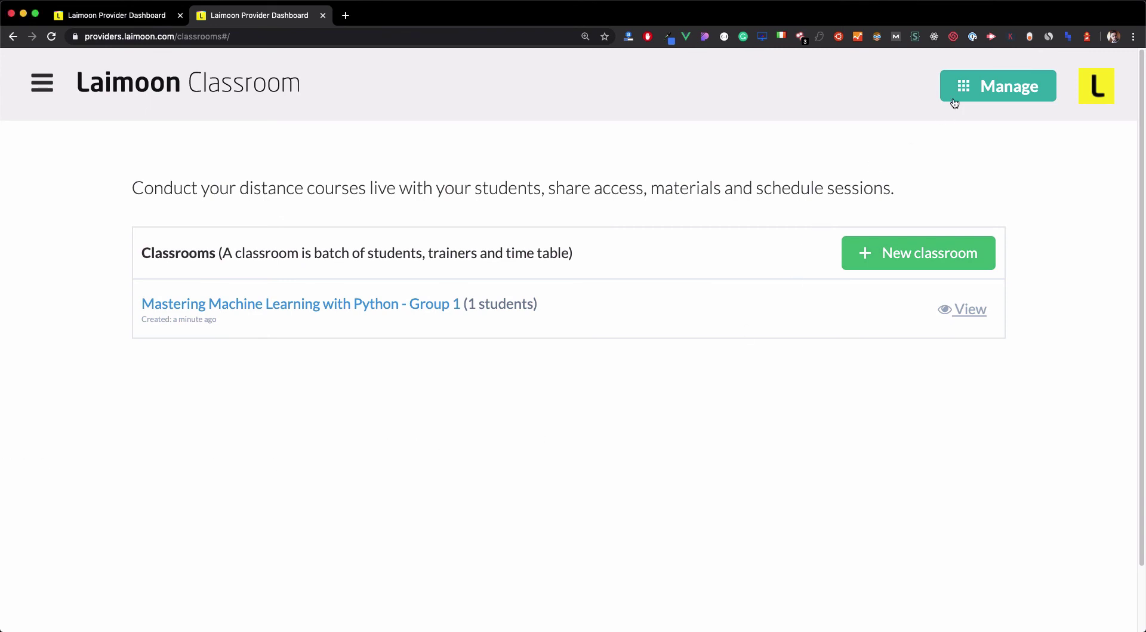
# View the trainer's edit form under Manage > Trainers, cancel without changes, then go to Course outlines.
pyautogui.moveTo(951, 95)
pyautogui.click(981, 218)
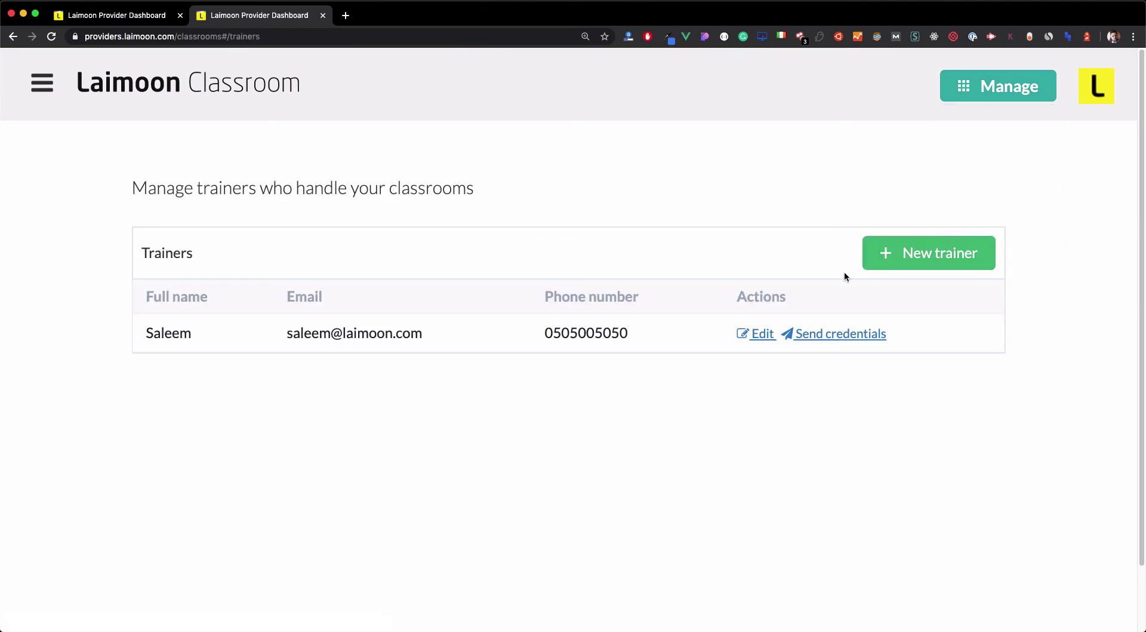
pyautogui.click(762, 333)
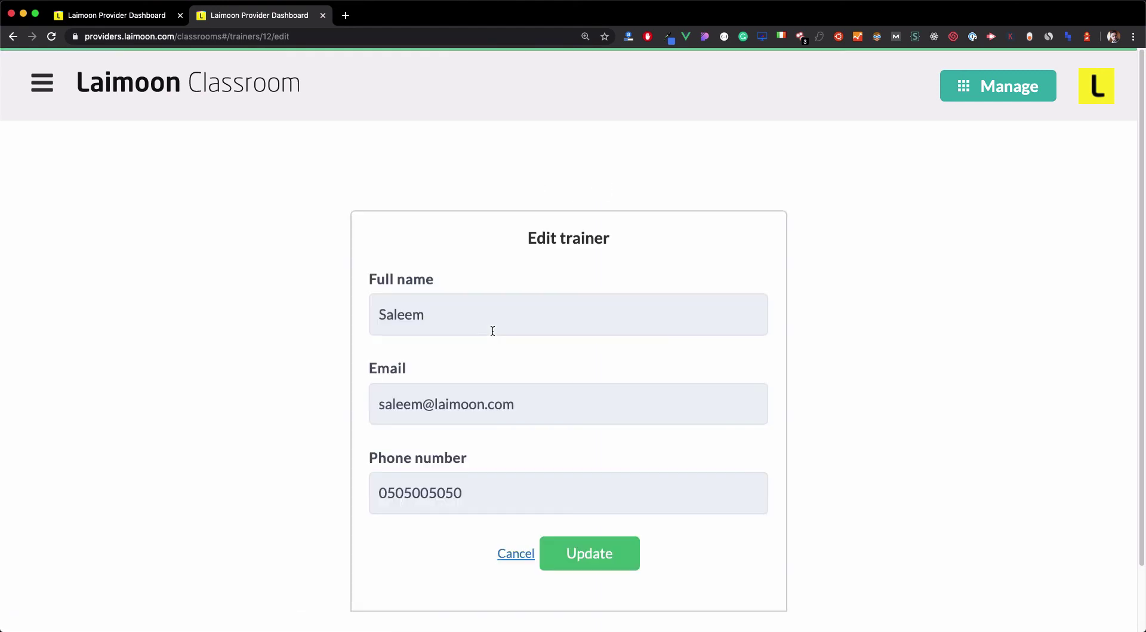
pyautogui.click(499, 553)
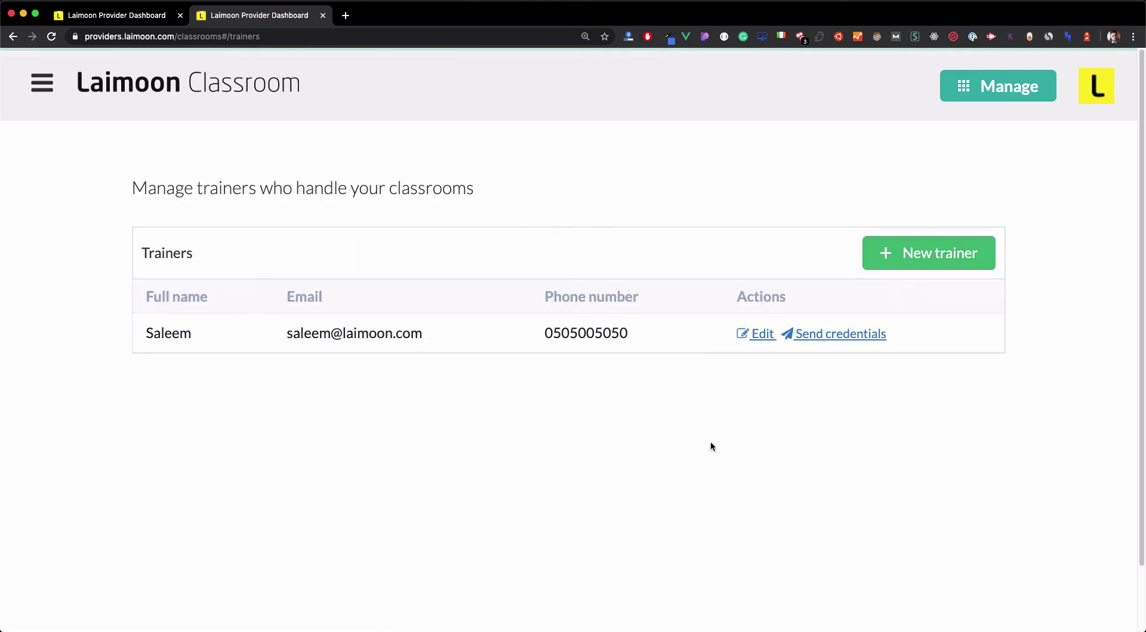
pyautogui.moveTo(967, 87)
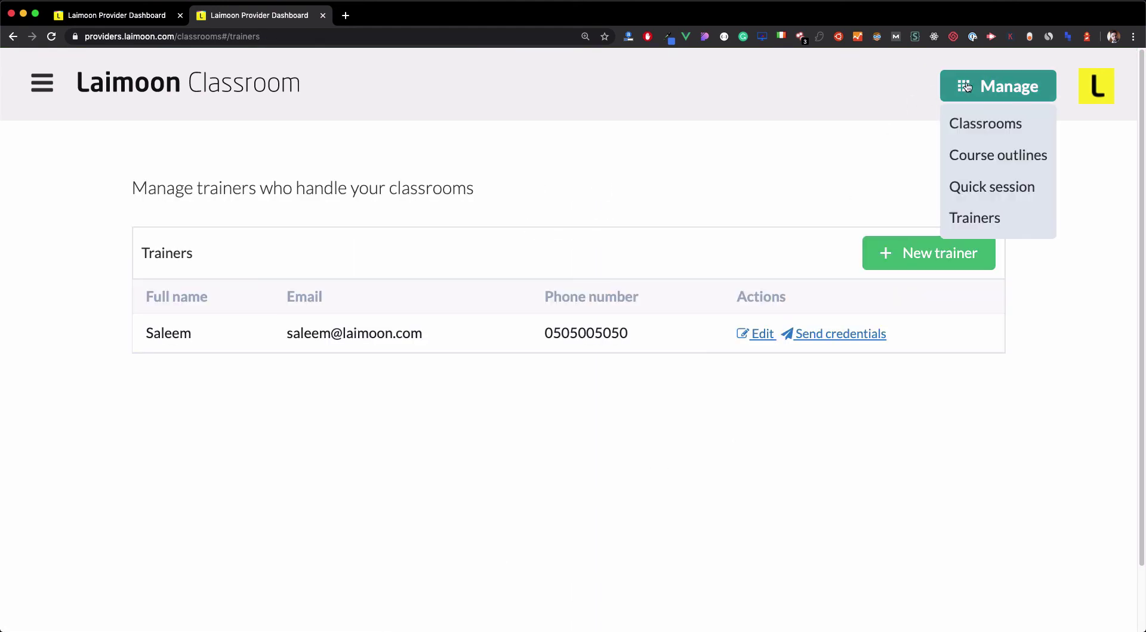
pyautogui.click(994, 158)
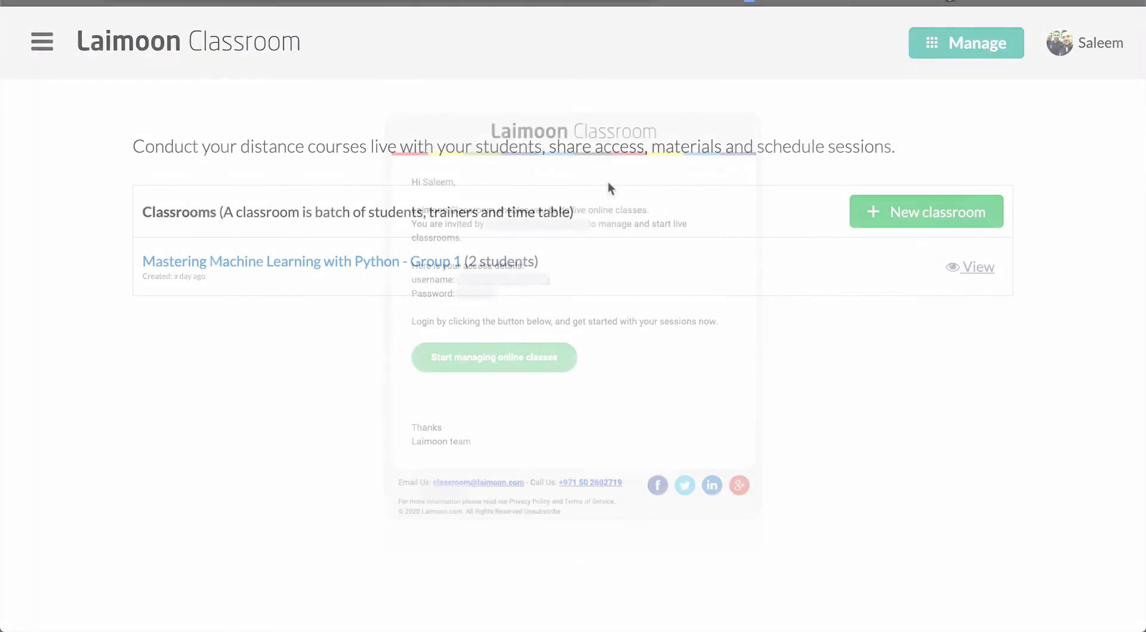
# Open the My profile form from the Manage menu and scroll to the profile fields.
pyautogui.click(937, 47)
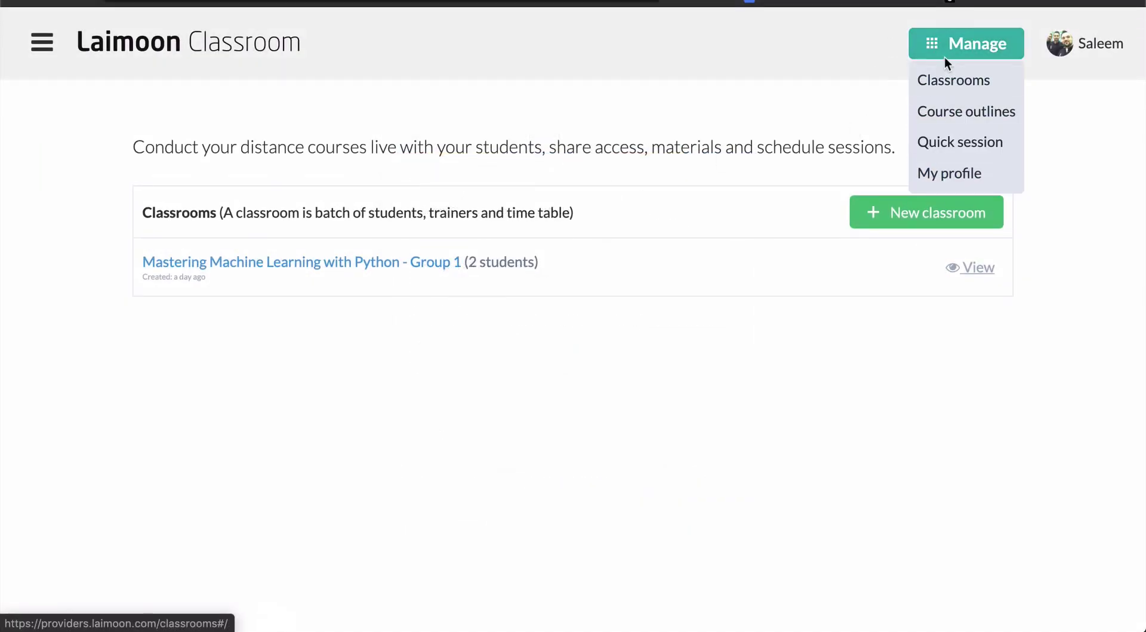
pyautogui.moveTo(958, 49)
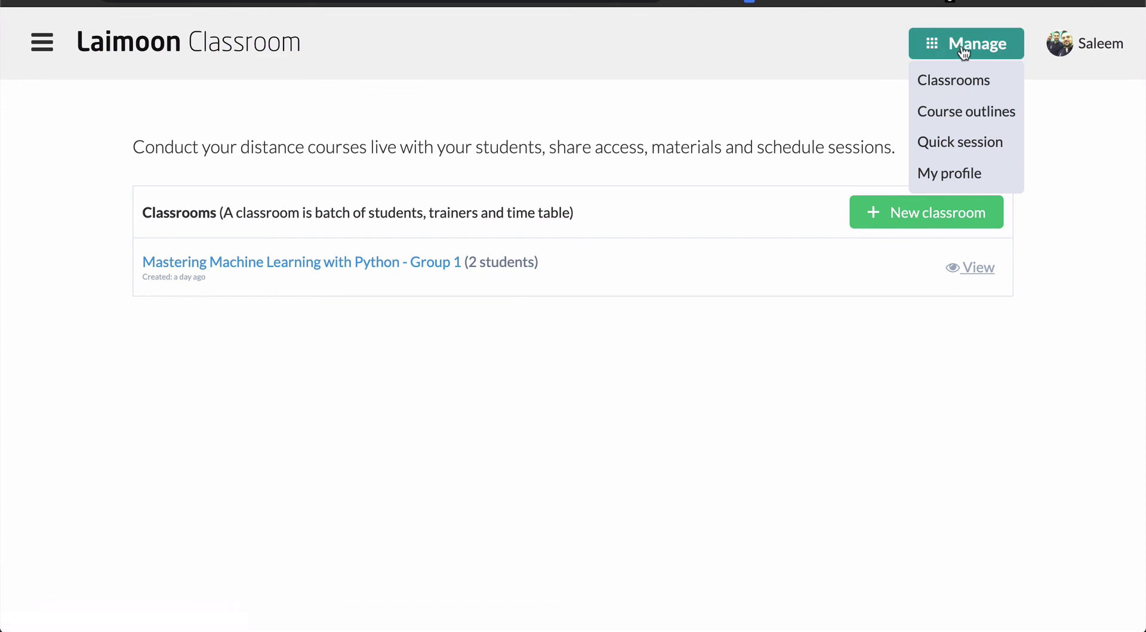
pyautogui.click(954, 175)
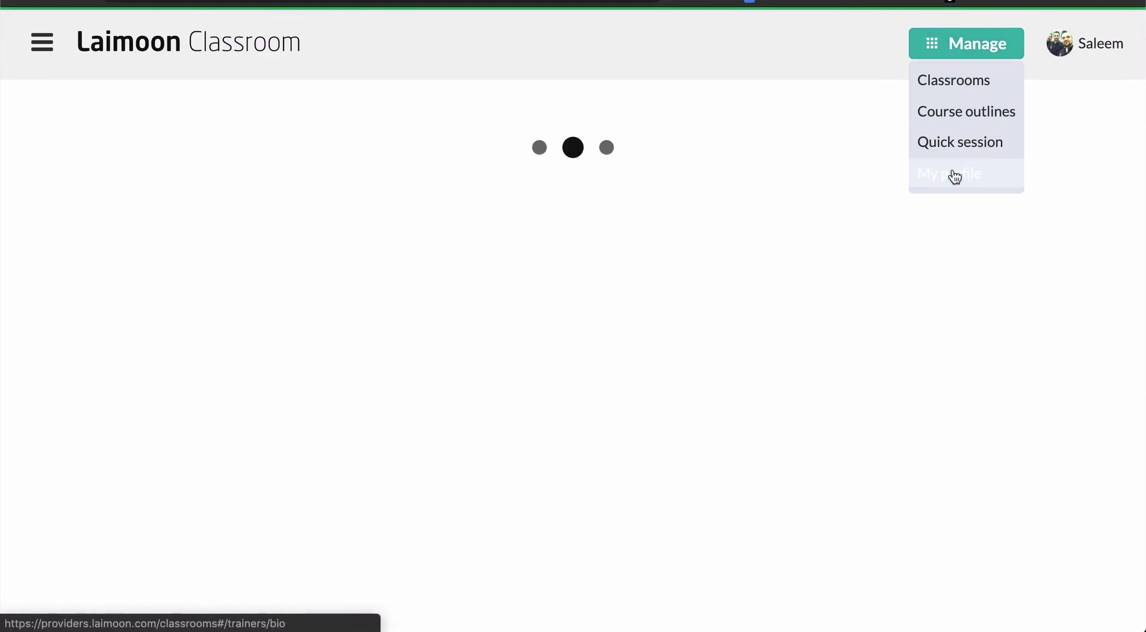
pyautogui.scroll(-2, 824, 174)
pyautogui.scroll(-1, 822, 174)
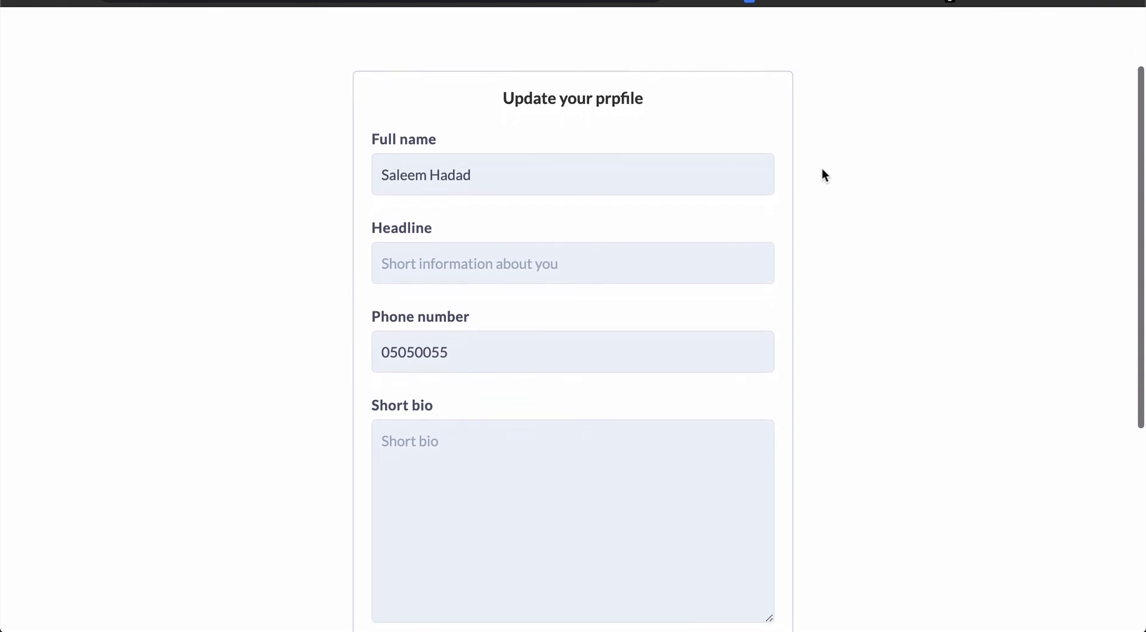
pyautogui.scroll(-2, 822, 170)
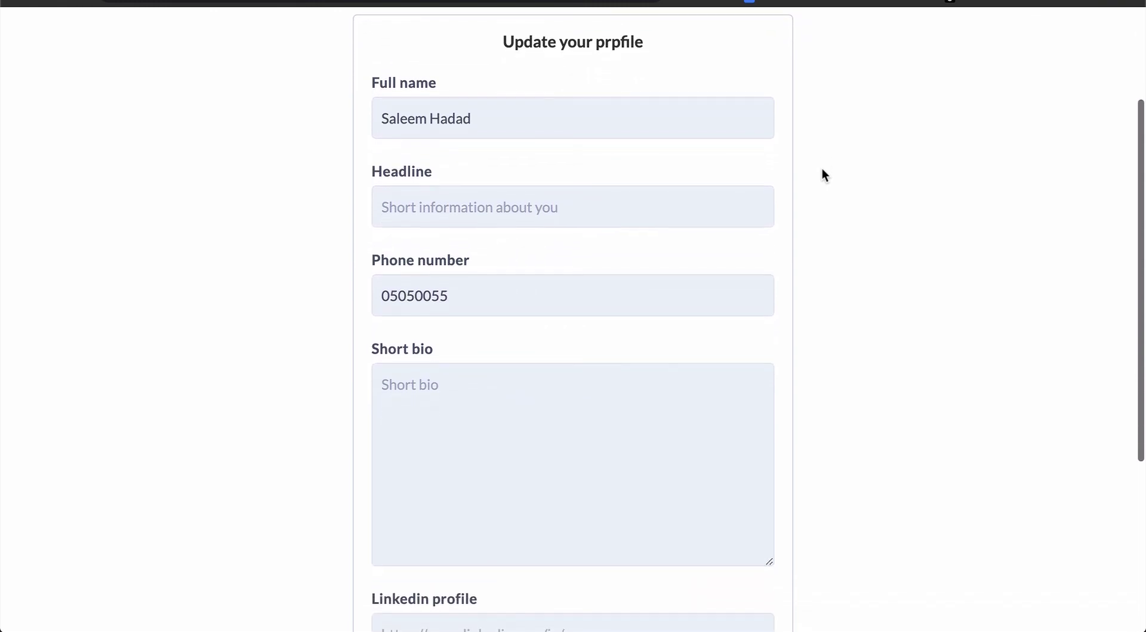
# Enter the headline 'Software trainer at Laimoon.com' and a short bio about teaching software engineering.
pyautogui.click(691, 199)
pyautogui.write('Software trainer at Laimoon.com')
pyautogui.click(615, 382)
pyautogui.write('My name is Saleem Hadad, I work')
pyautogui.press('BackSpace')
pyautogui.press('BackSpace')
pyautogui.press('BackSpace')
pyautogui.press('BackSpace')
pyautogui.press('BackSpace')
pyautogui.press('BackSpace')
pyautogui.write('an engineer at Laimoon.com. I teach software engineering for more than 4 years including web development, machine learning and mobile develop')
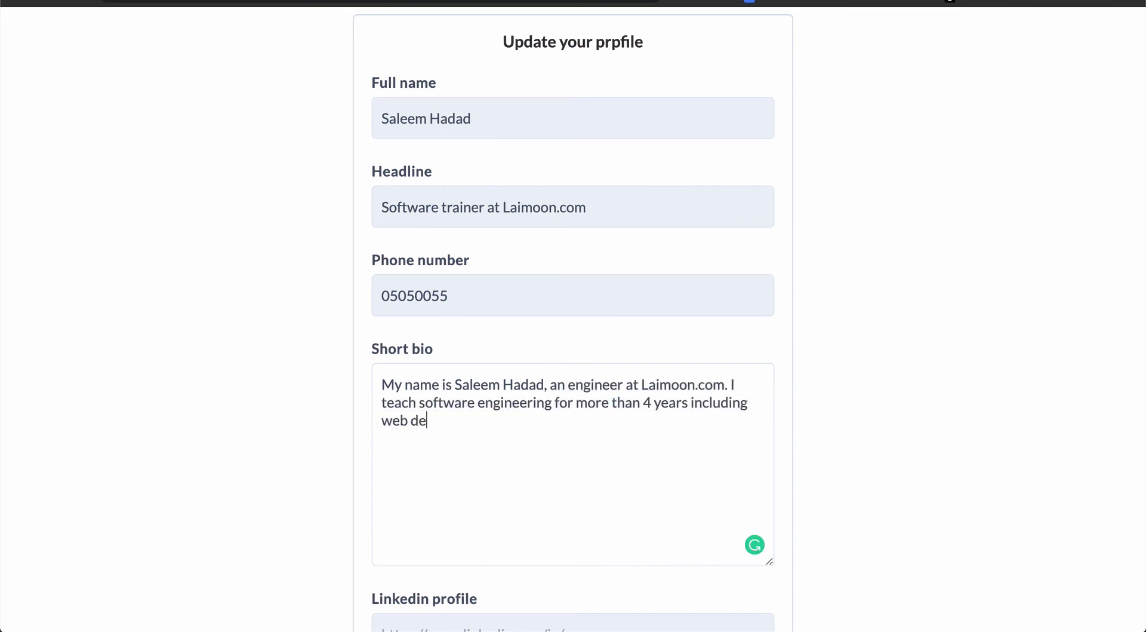
pyautogui.write('ment. This is just my short bio. as an example.')
pyautogui.scroll(-4, 685, 437)
pyautogui.click(686, 439)
# Add the trainer's LinkedIn profile link, then view the full trainer profile from the student portal.
pyautogui.write('http://linkedin.com/in/saleem-hadad')
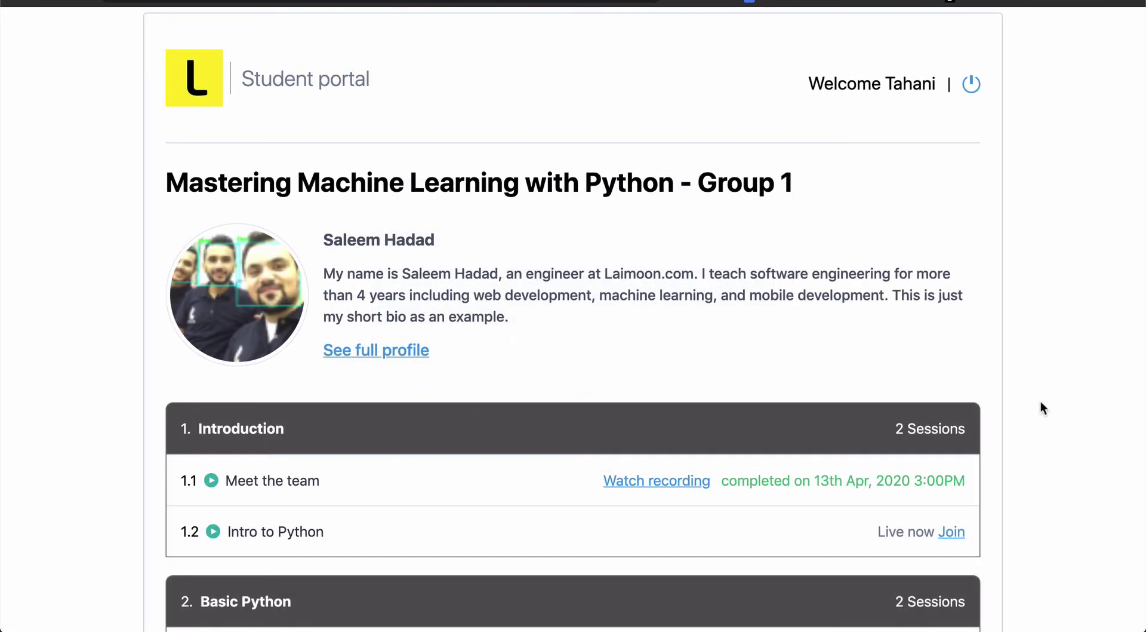
pyautogui.scroll(-3, 1041, 403)
pyautogui.scroll(3, 1041, 403)
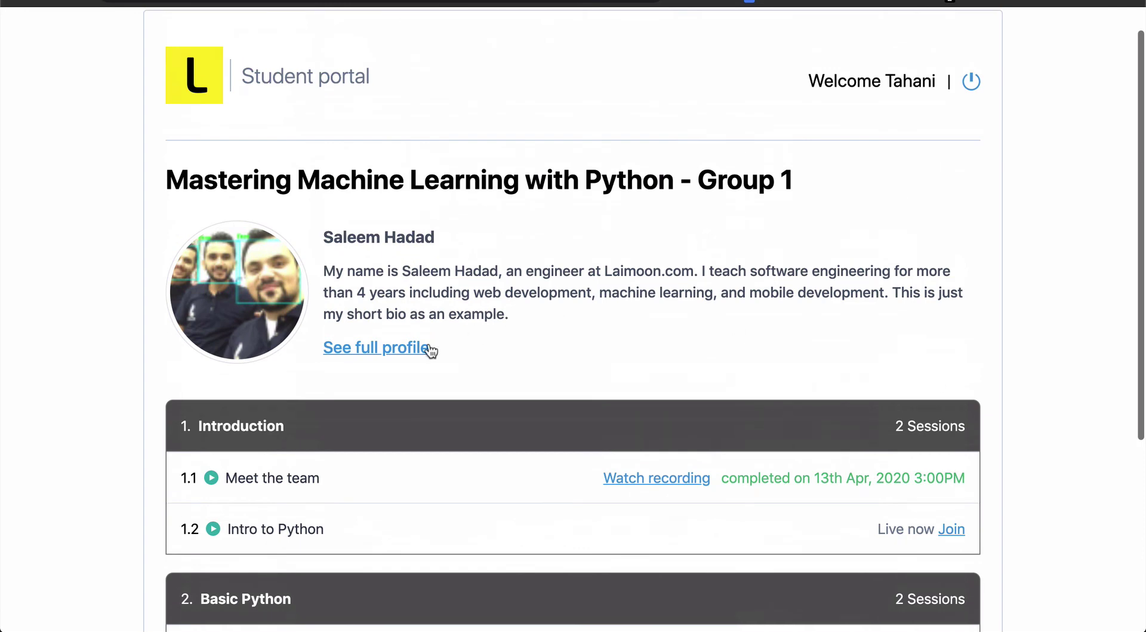
pyautogui.click(409, 349)
pyautogui.scroll(-4, 406, 345)
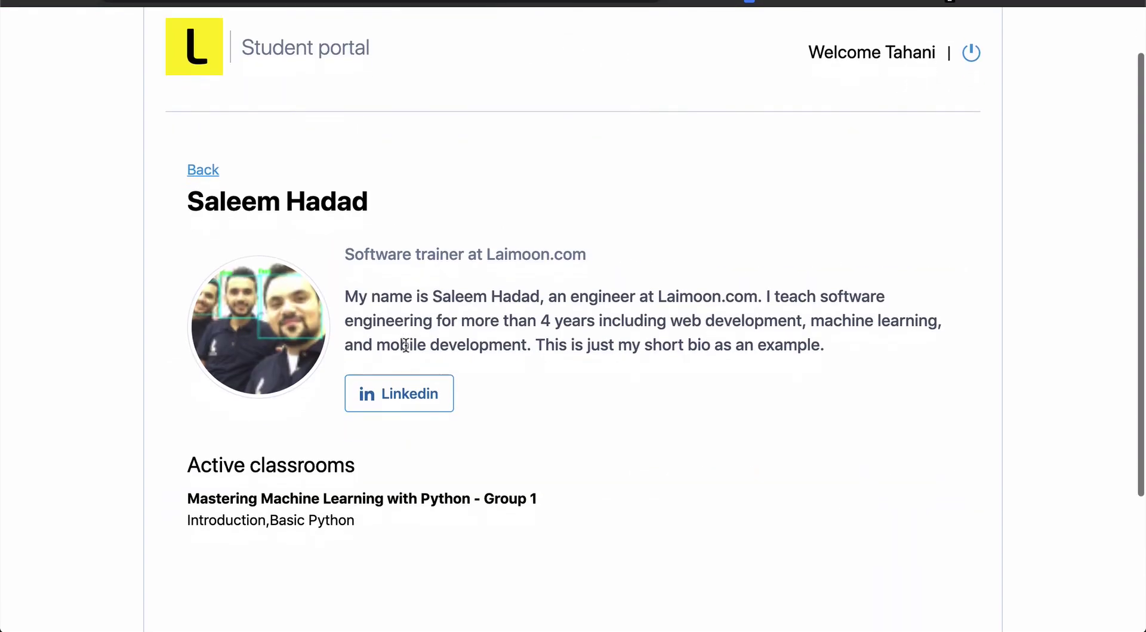
pyautogui.scroll(2, 406, 345)
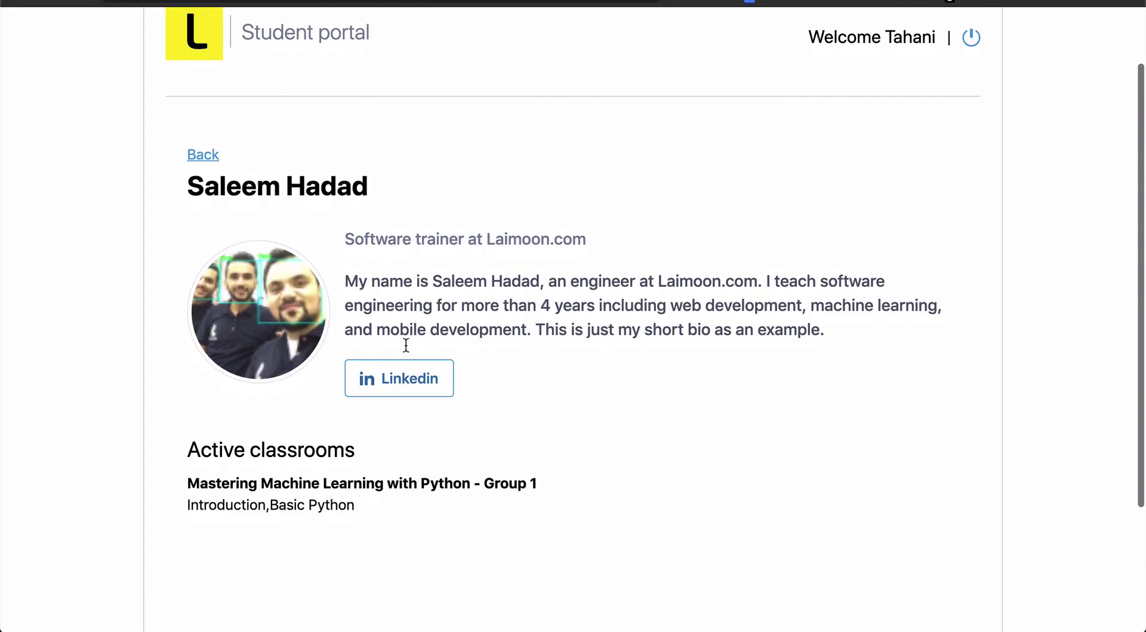